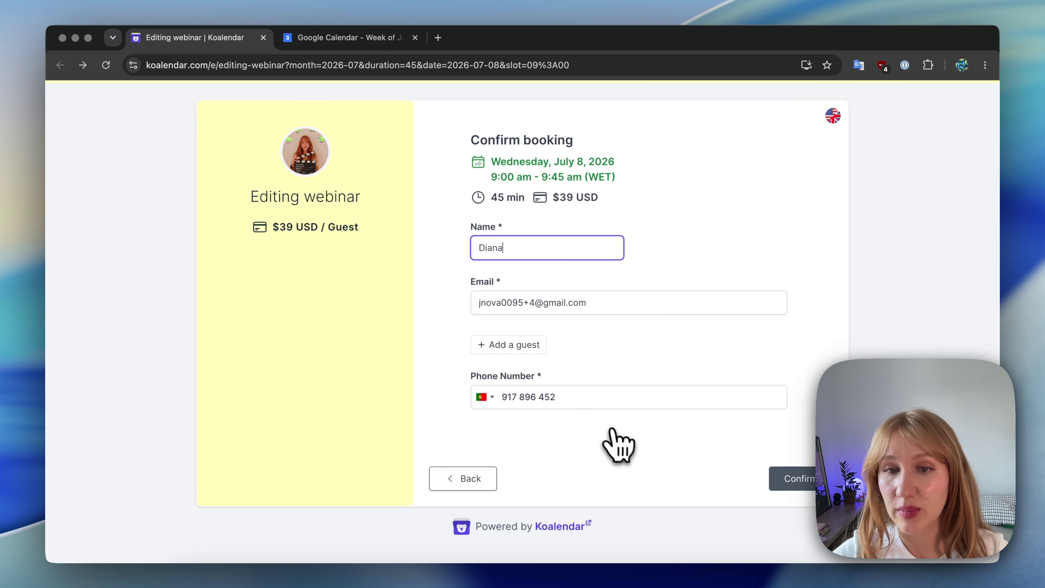
Confirm the Editing webinar booking and check the event's attendee details in Google Calendar
click(795, 485)
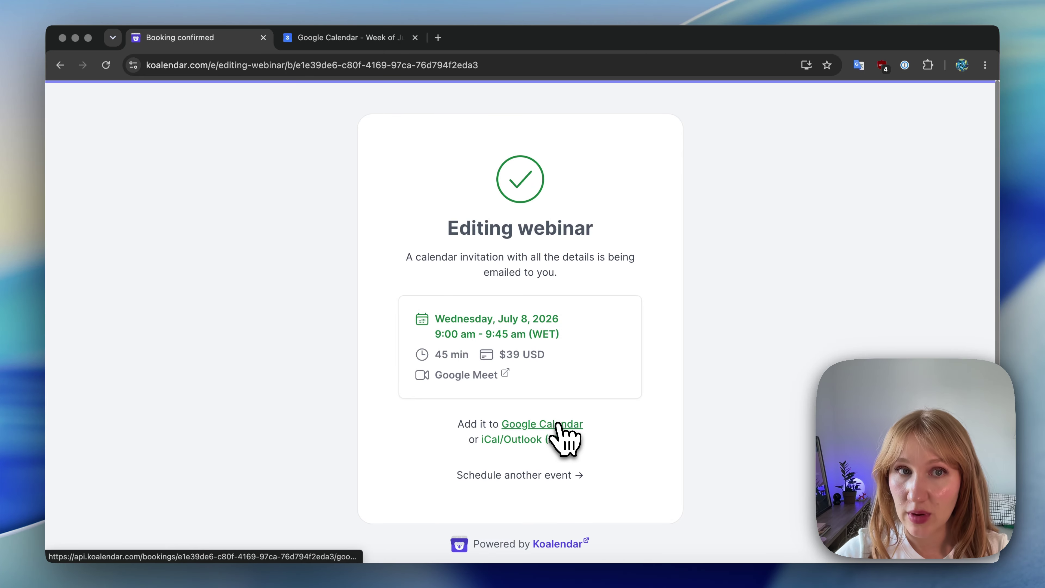
click(327, 40)
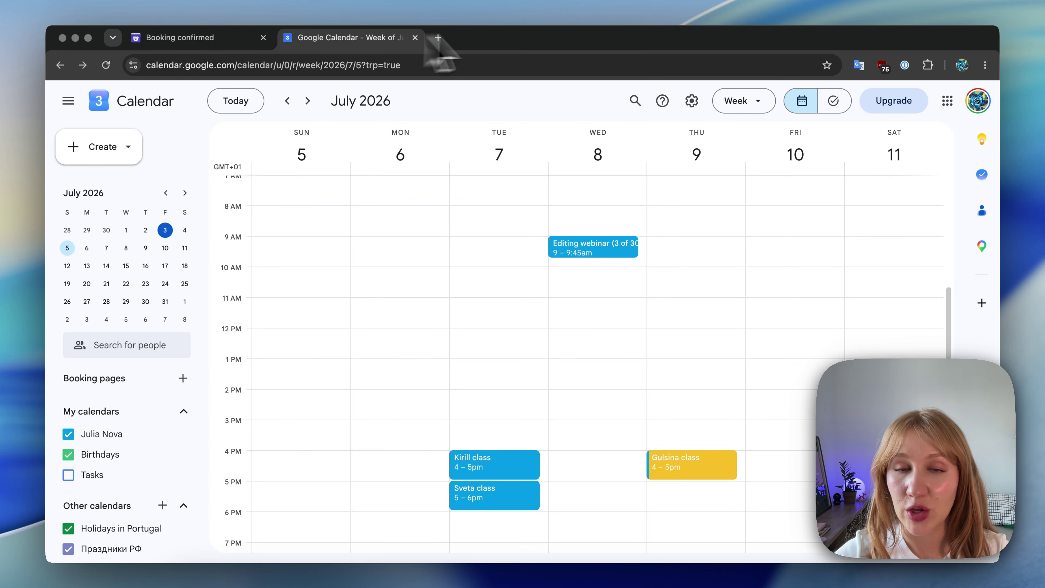
click(596, 253)
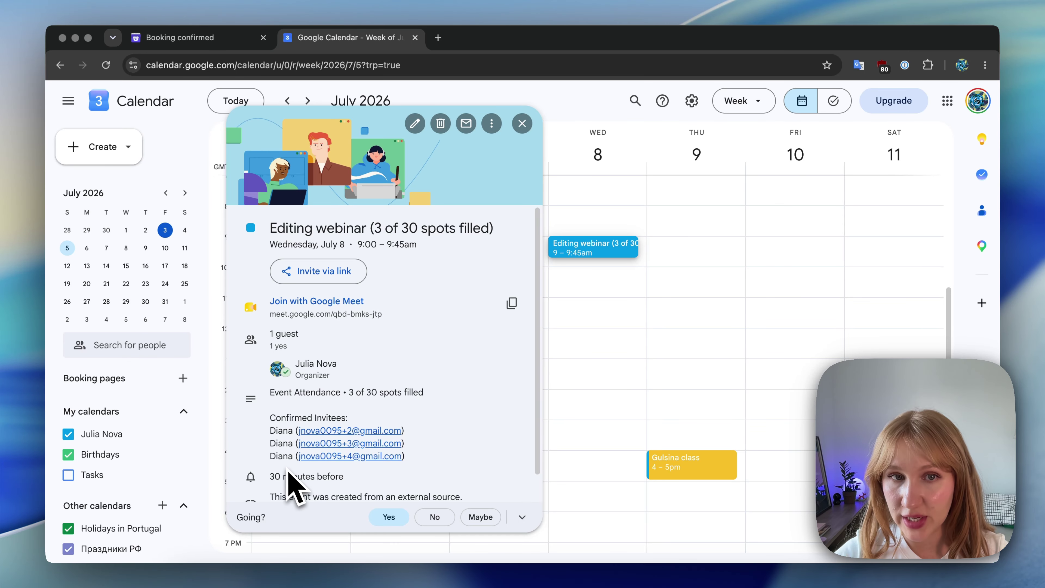
click(522, 123)
Open koalendar.com in a new browser tab, enter the dashboard and start a new booking page
click(438, 38)
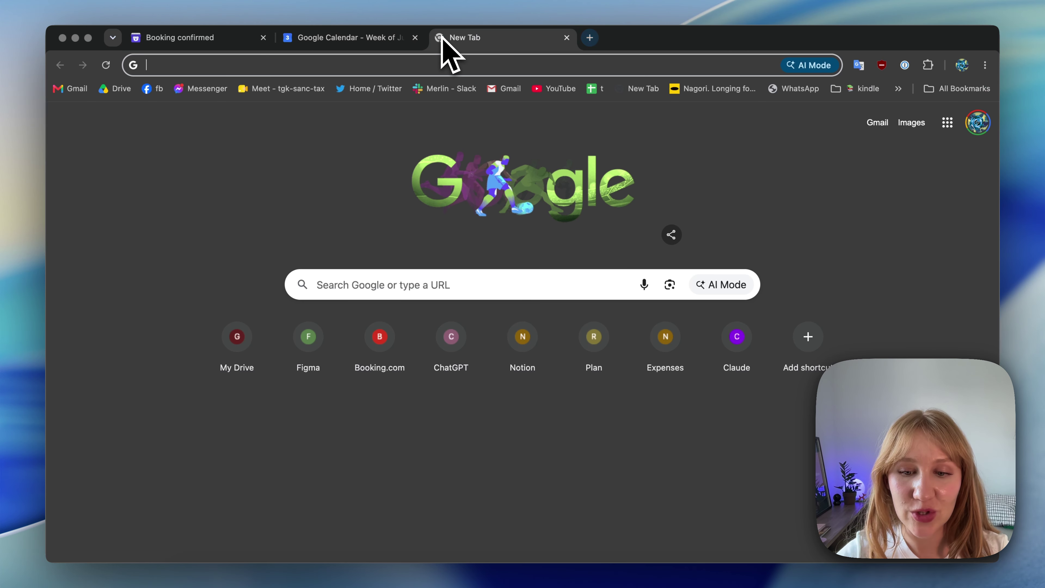
text(koalenda)
key(BackSpace)
key(BackSpace)
text(alendar)
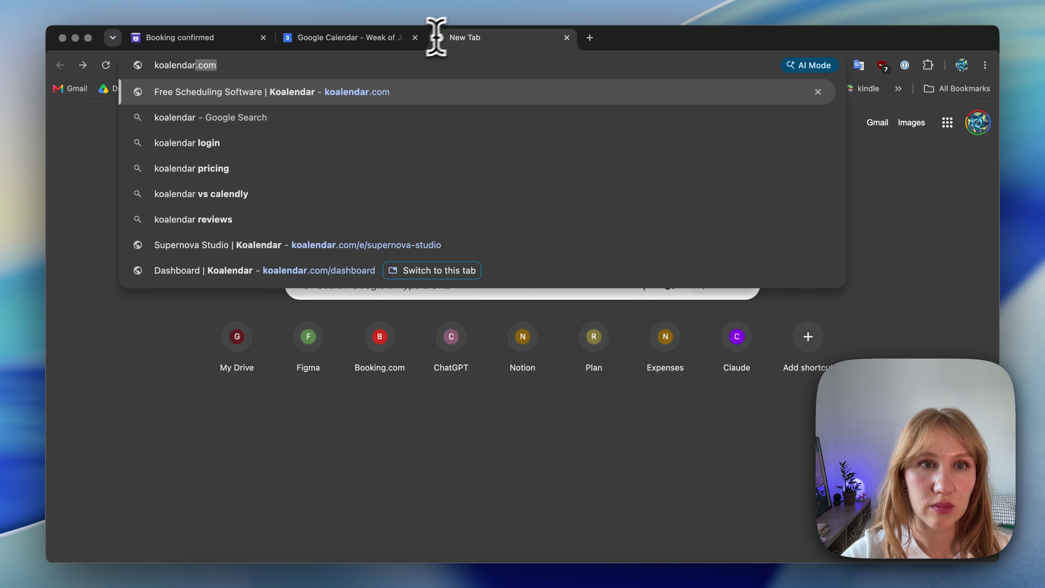
key(Return)
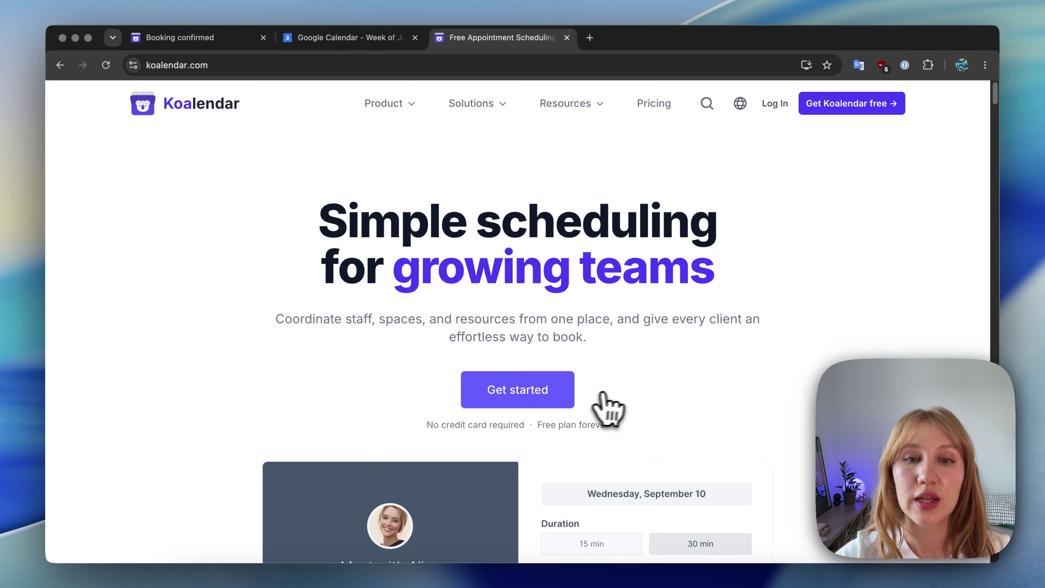
click(526, 389)
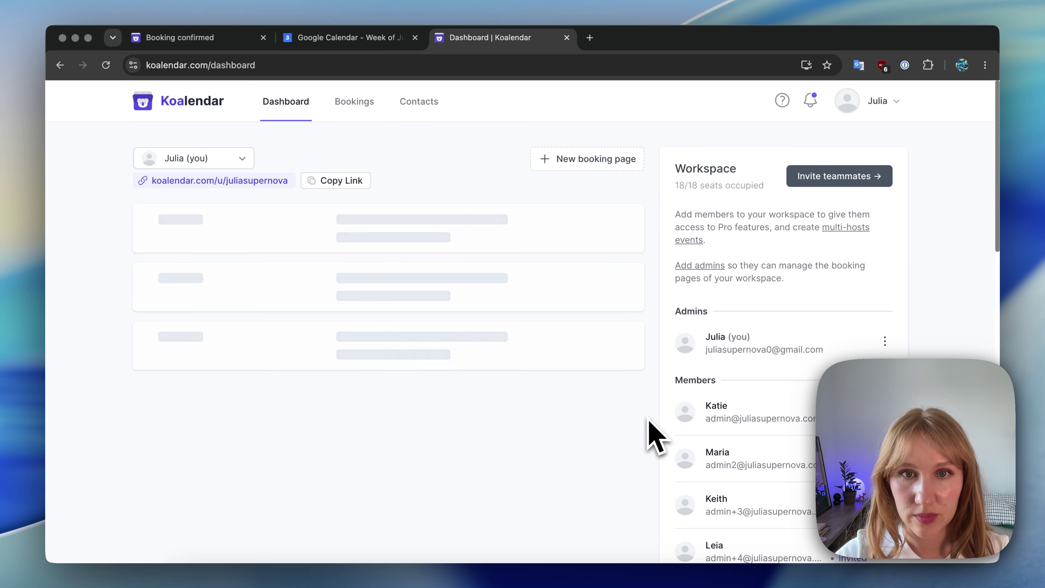
click(596, 159)
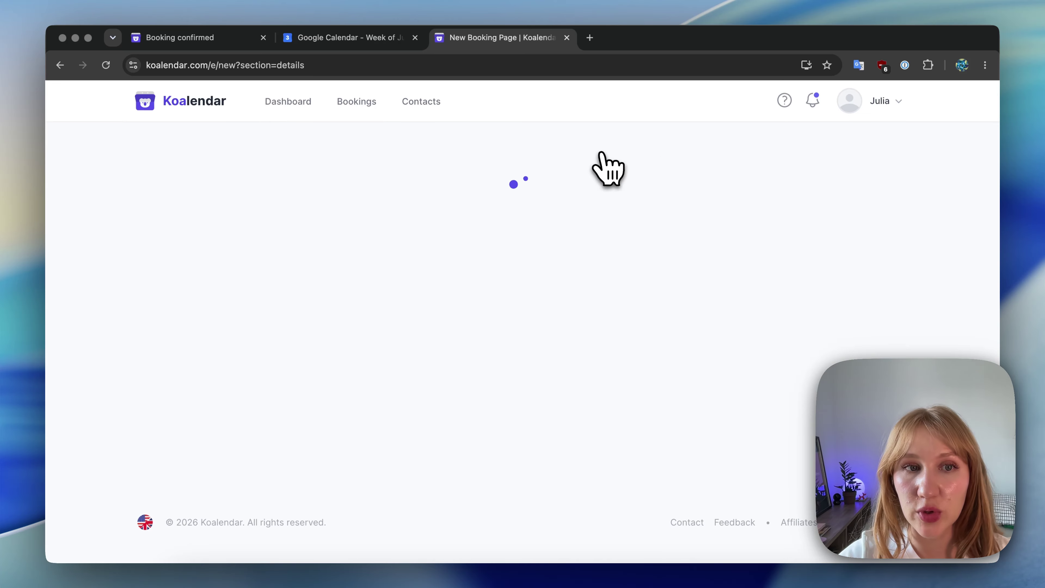
Title the booking page "Editing Webinar" and upload Hero image.png as its image
drag(248, 237, 168, 236)
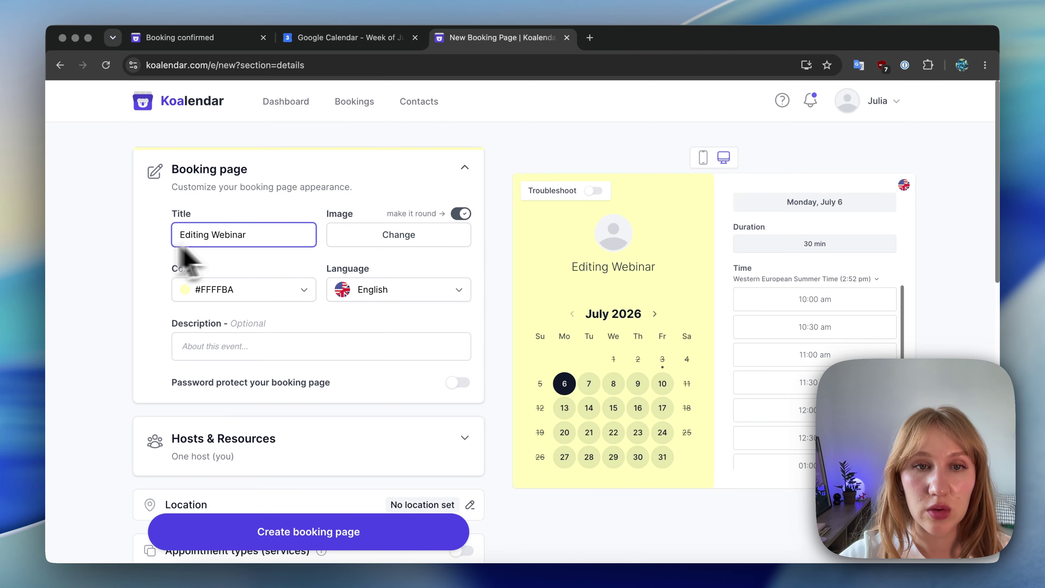
click(393, 234)
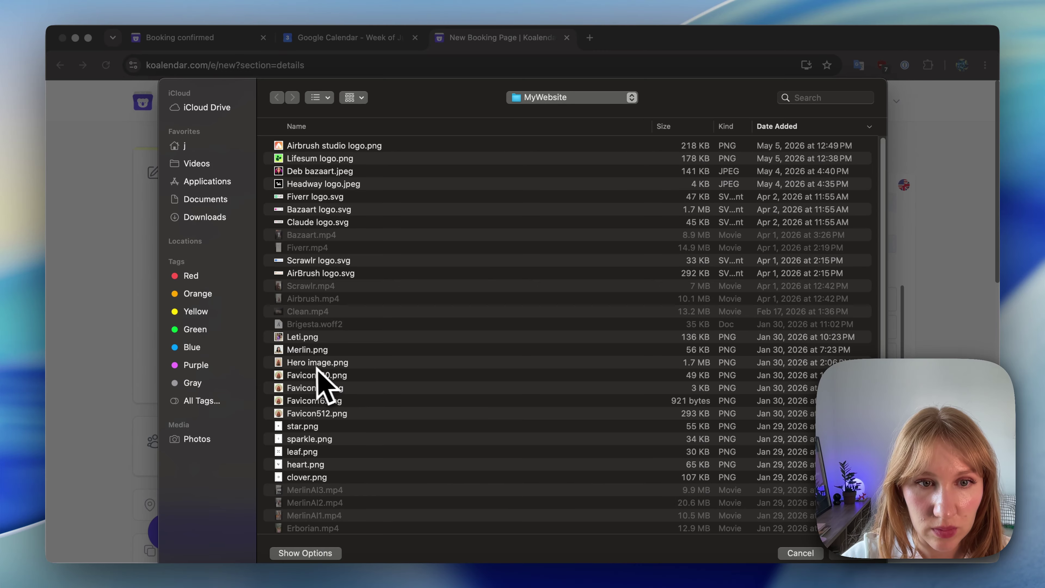
double_click(318, 364)
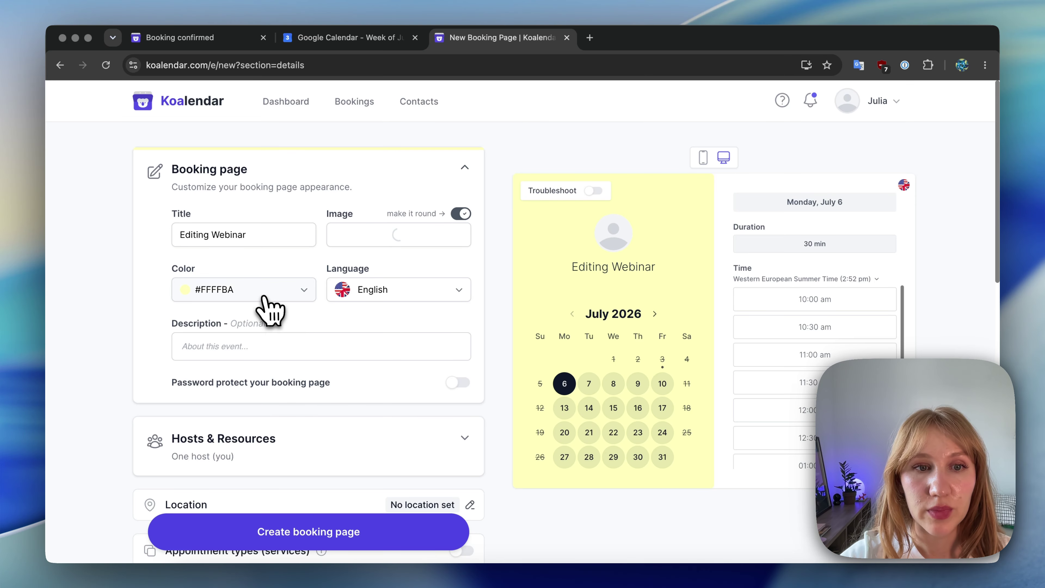
Set the booking page color to light blue #BAE1FF and its location to Google Meet
click(265, 298)
click(258, 365)
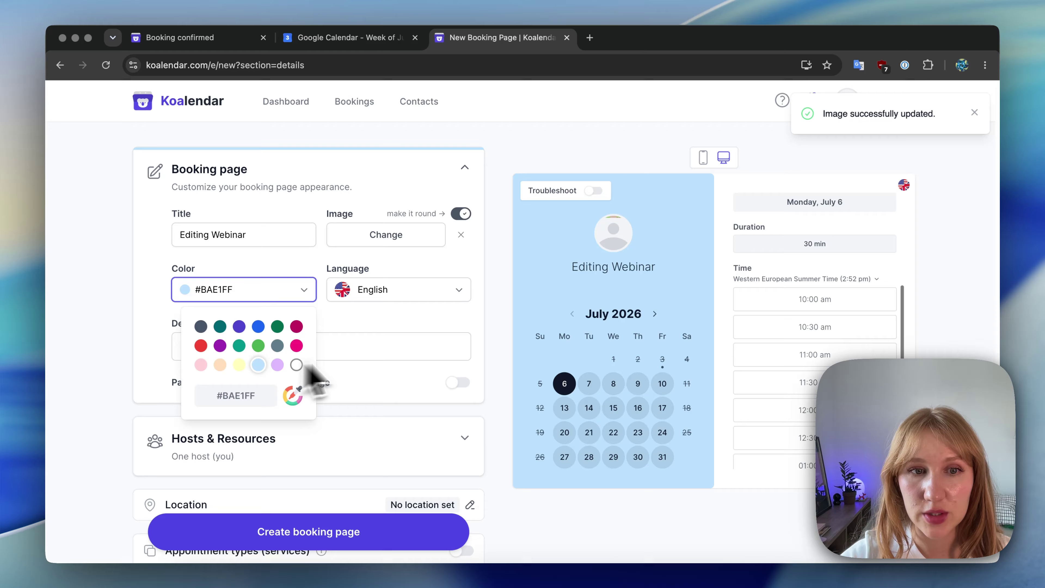
click(406, 318)
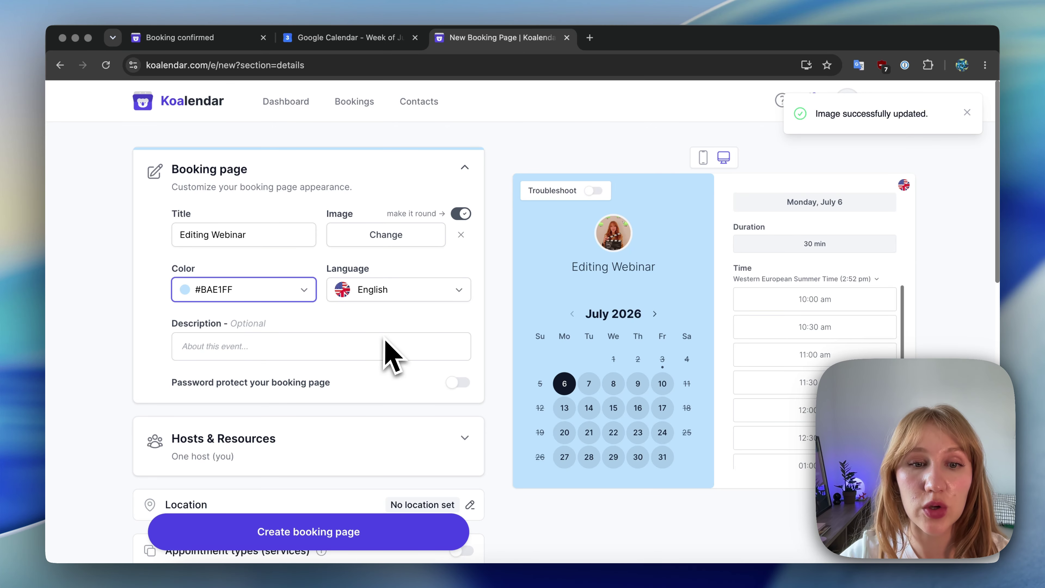
scroll(344, 356, down, 3)
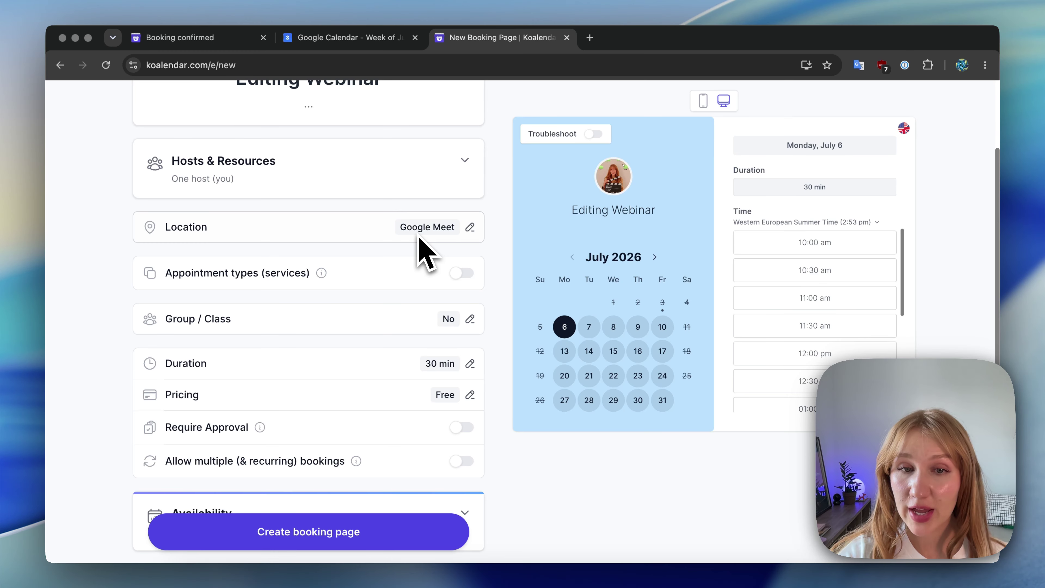
Allow 30 people to book the same time slot, with a single calendar event displaying all attendees
scroll(424, 251, down, 1)
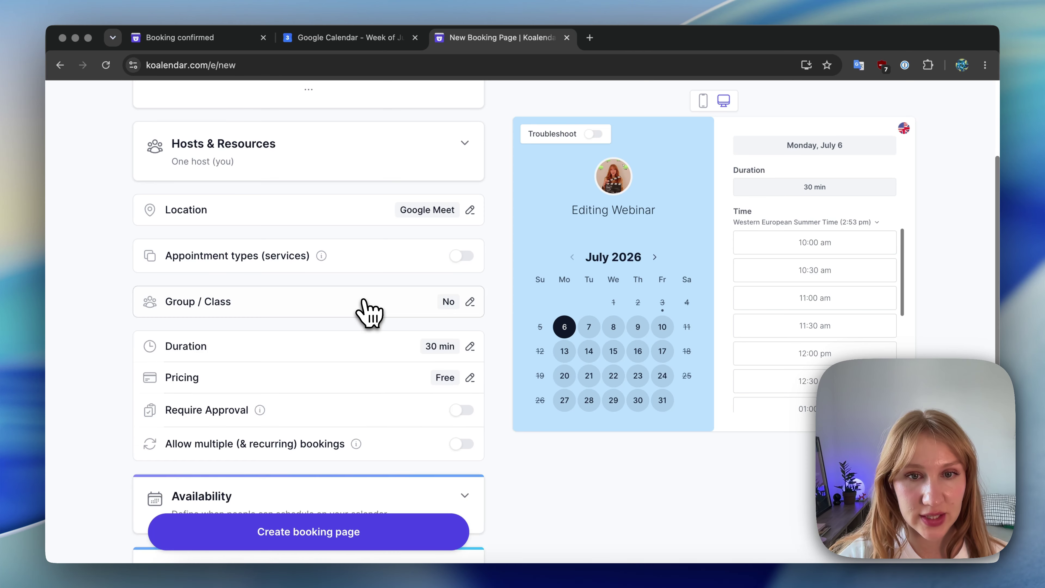
click(369, 312)
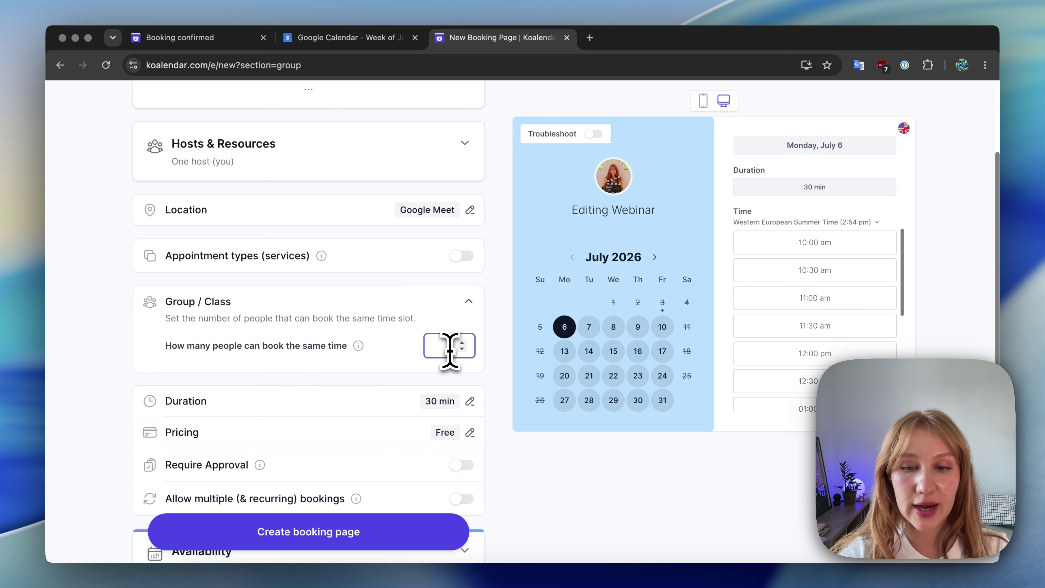
text(30)
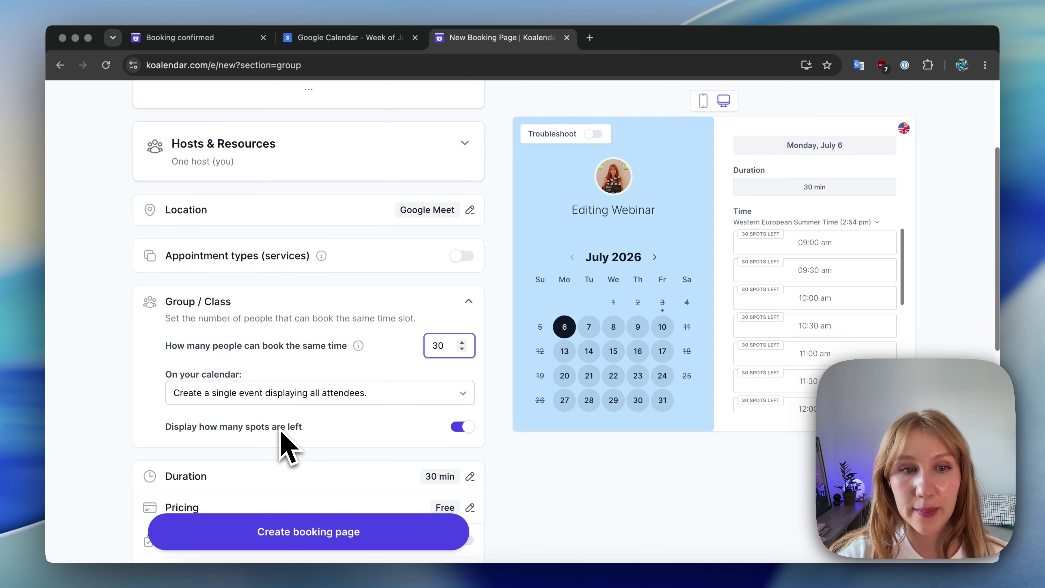
click(268, 397)
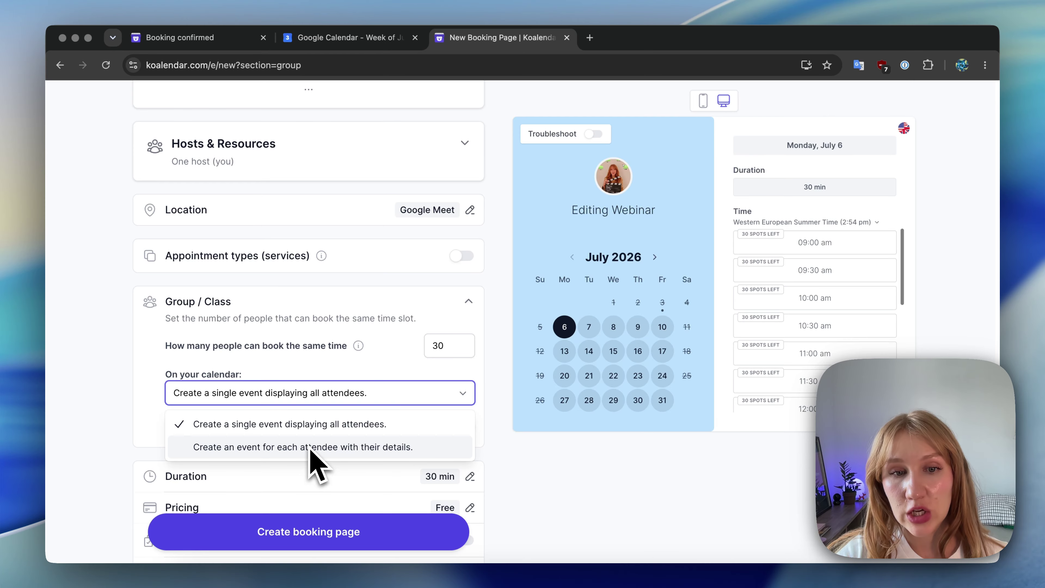
click(303, 424)
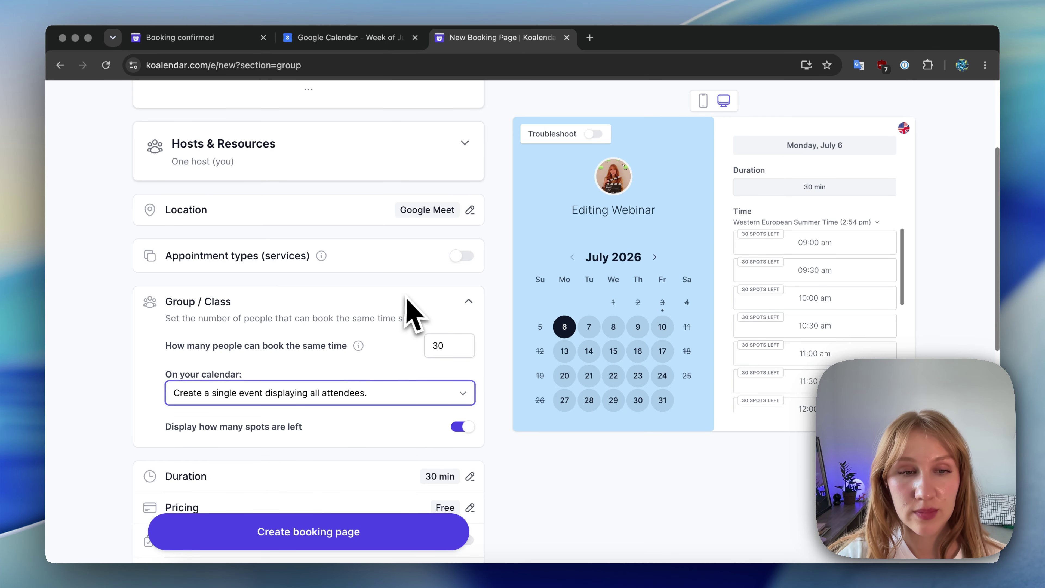
Set the webinar's duration to 1 hour
scroll(413, 313, down, 5)
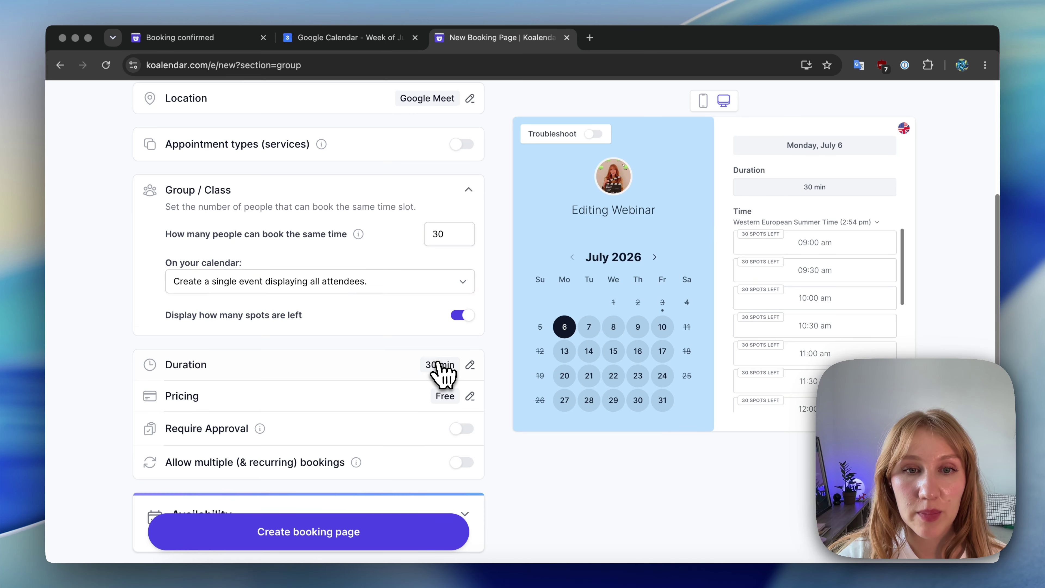
click(440, 367)
click(267, 284)
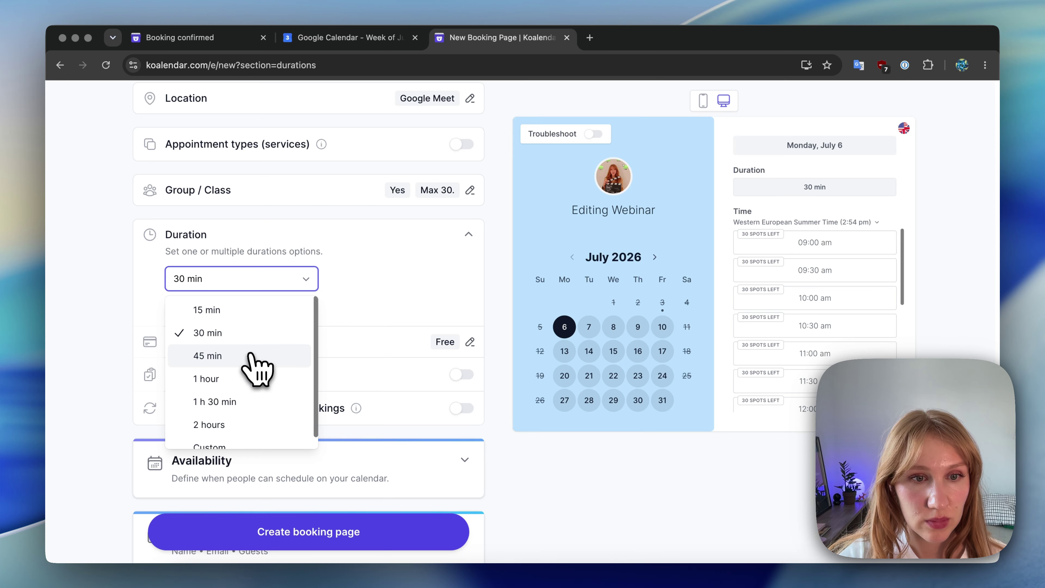
click(247, 379)
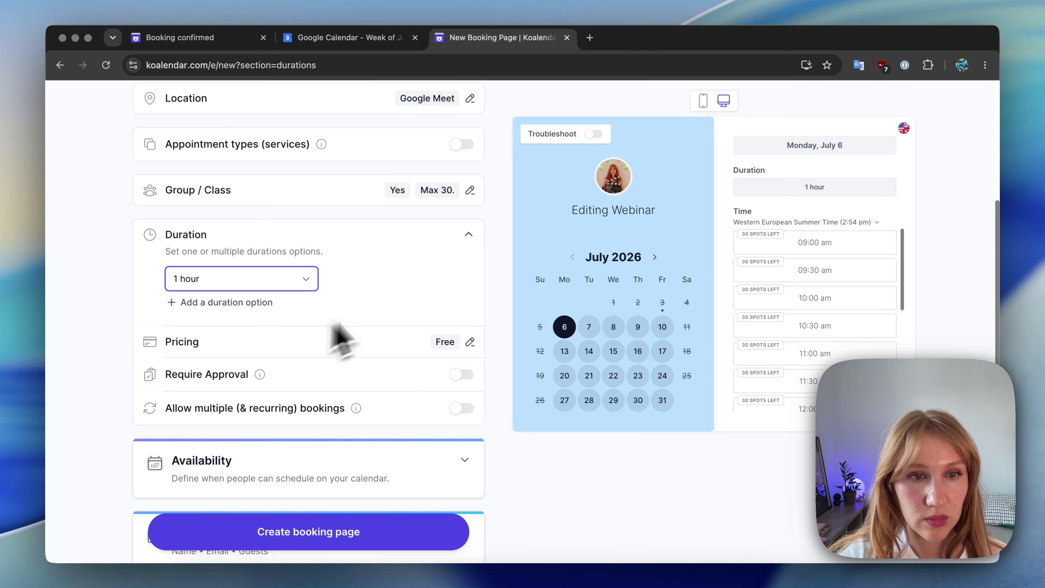
Set the price to 60 USD per attendee, and view and dismiss the Stripe payment collection dialog
click(446, 346)
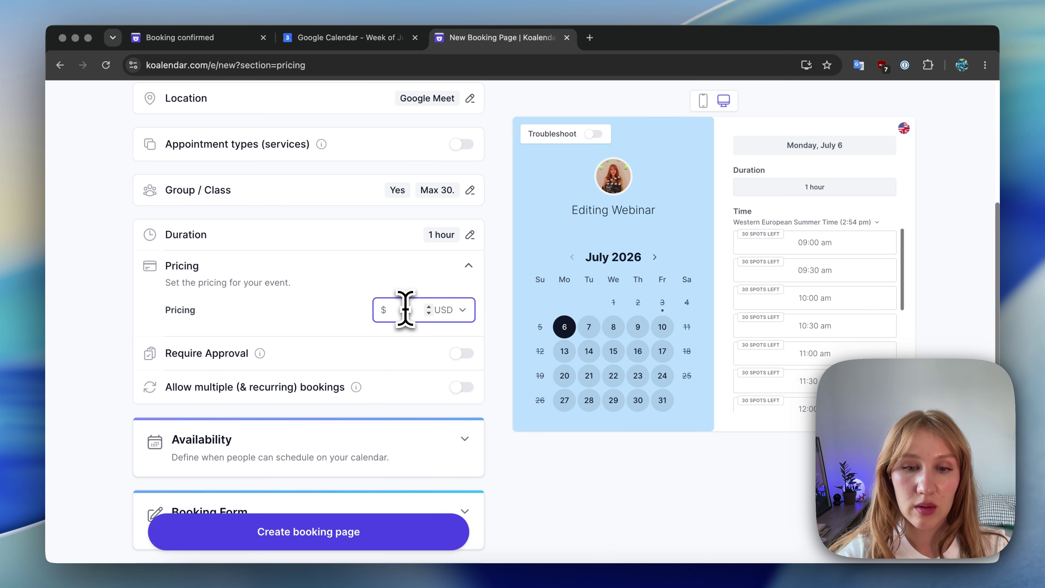
text(60)
click(424, 312)
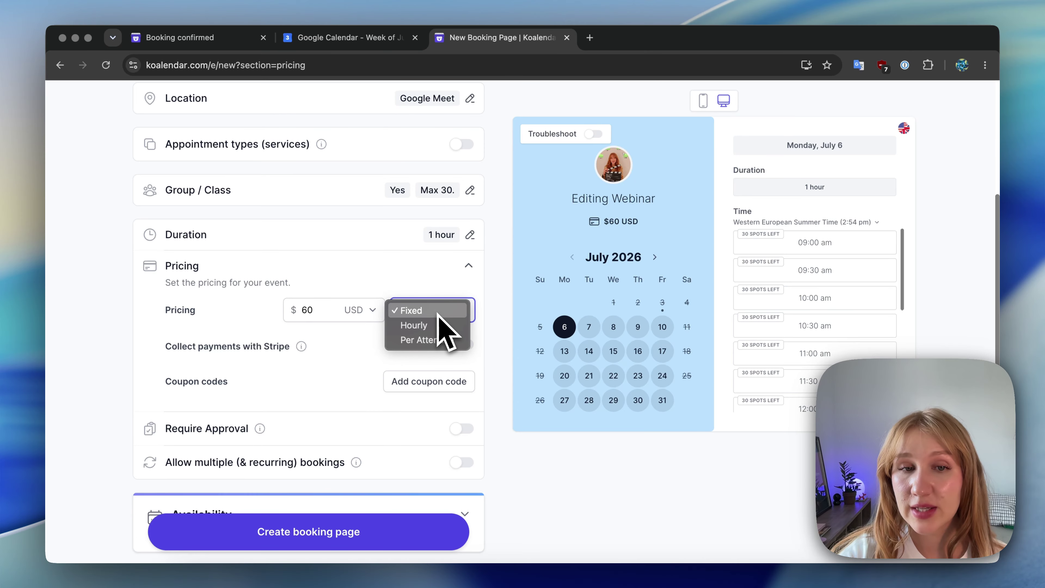
click(427, 340)
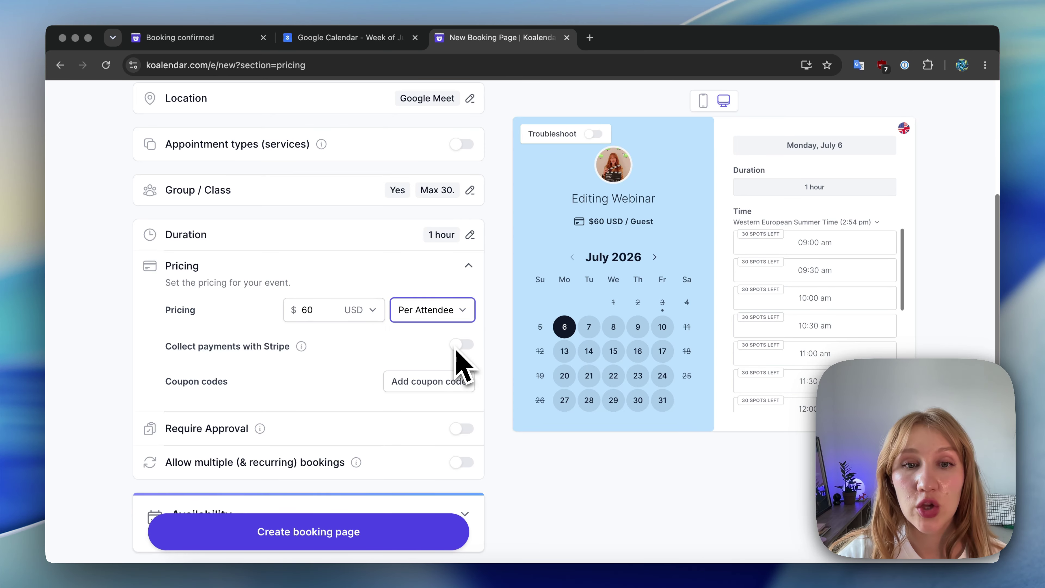
click(457, 346)
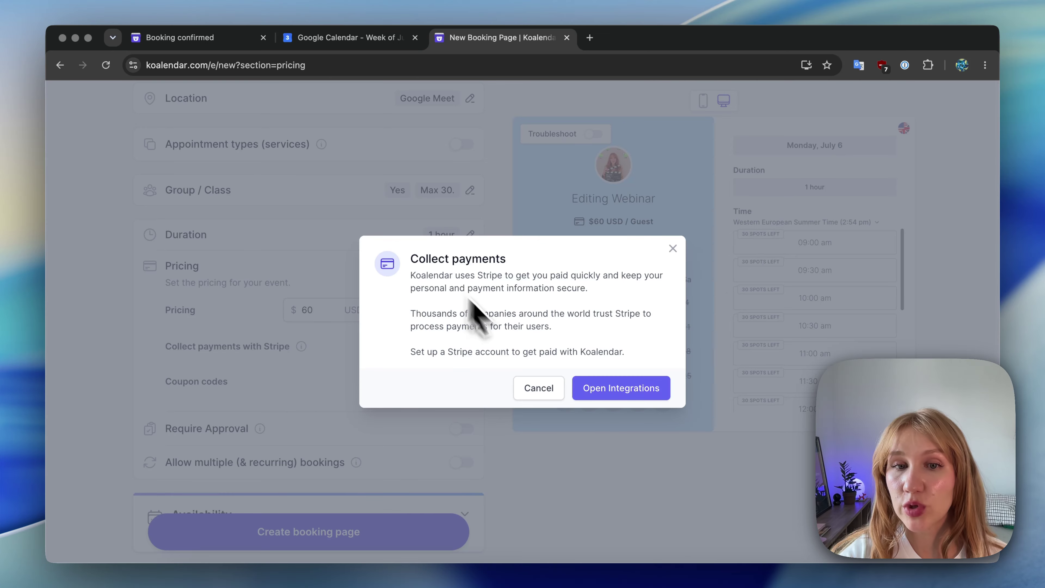
click(535, 393)
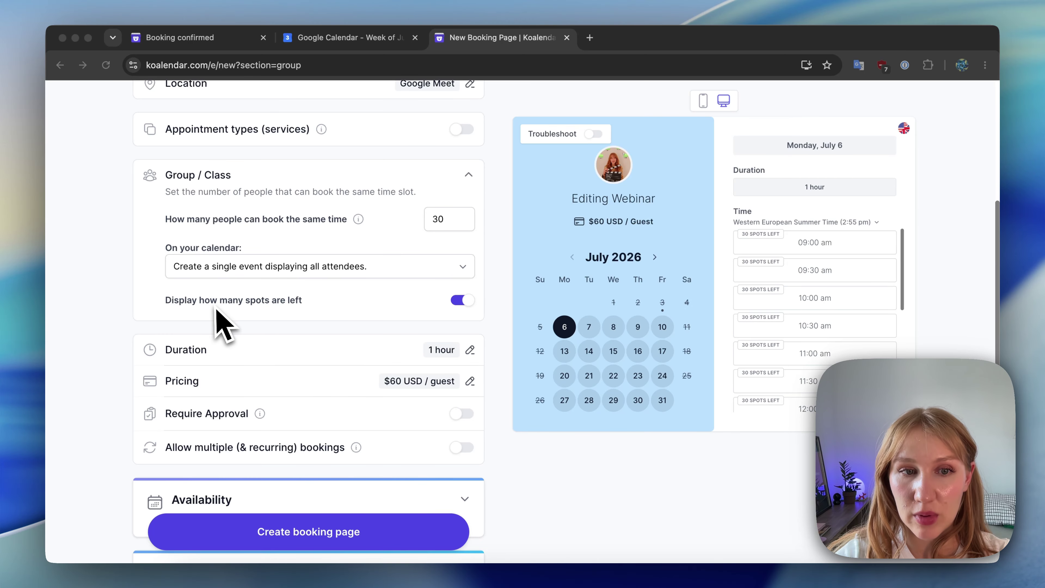
Turn off the display of how many spots are left and switch it back on
click(468, 303)
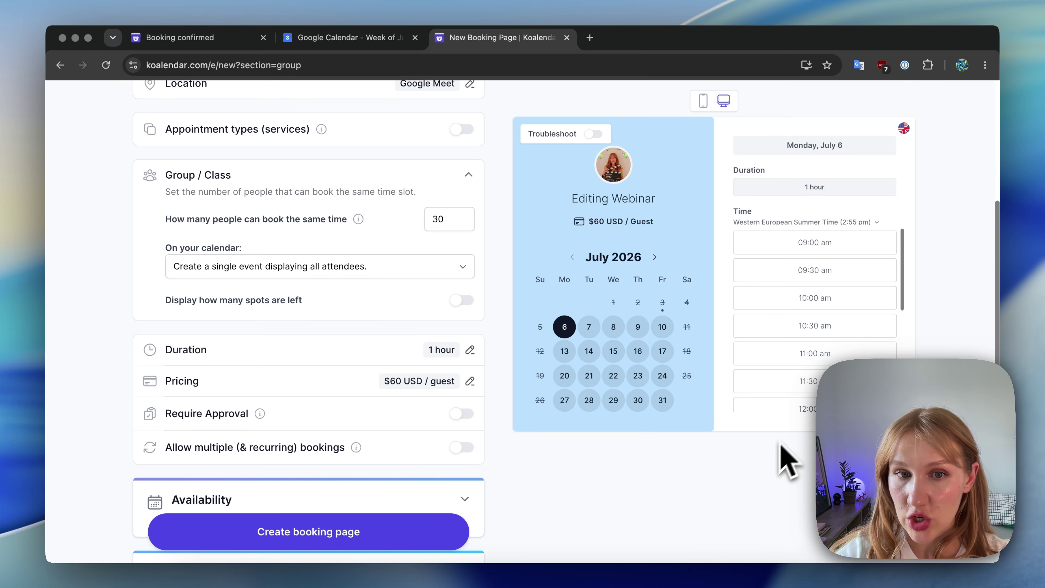
click(452, 307)
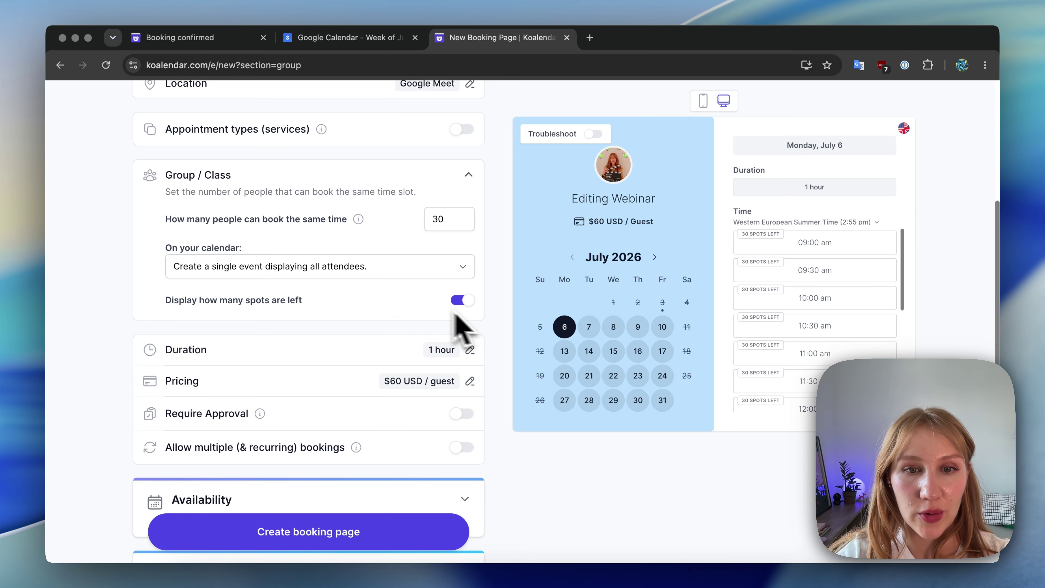
Switch the availability to the default account schedule, and review and save its working hours
scroll(374, 358, down, 5)
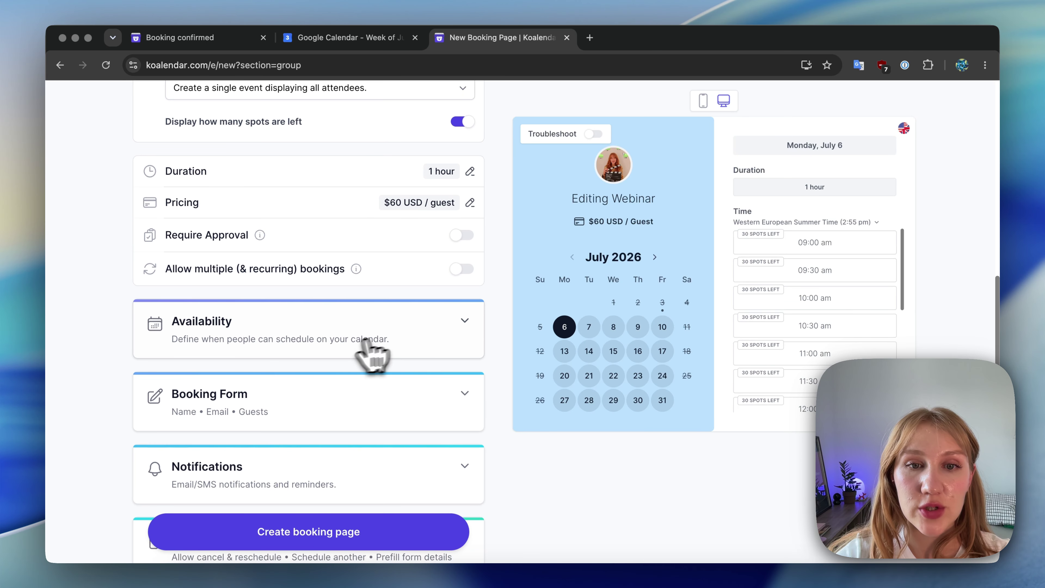
click(411, 332)
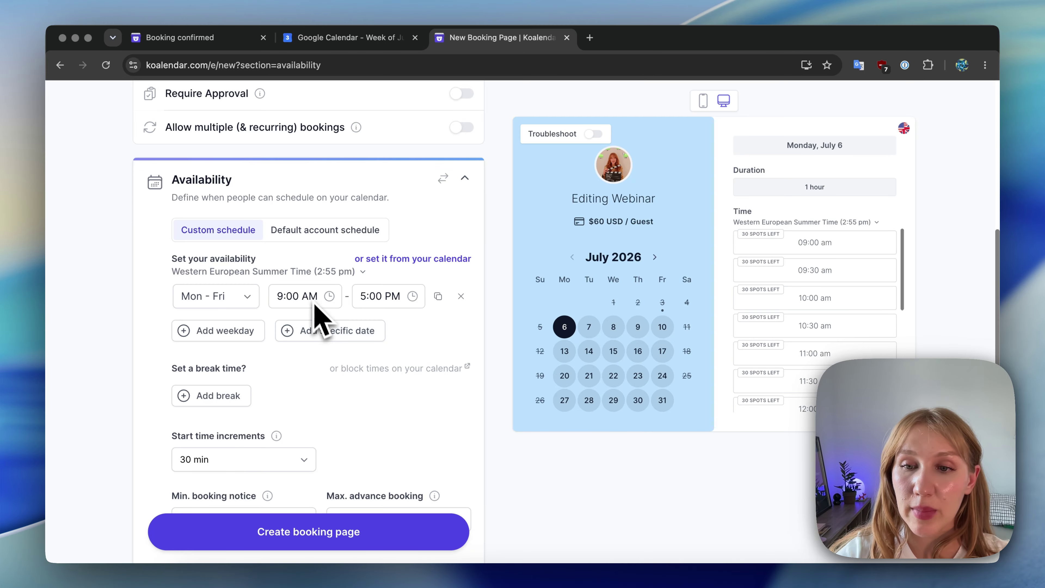
click(331, 237)
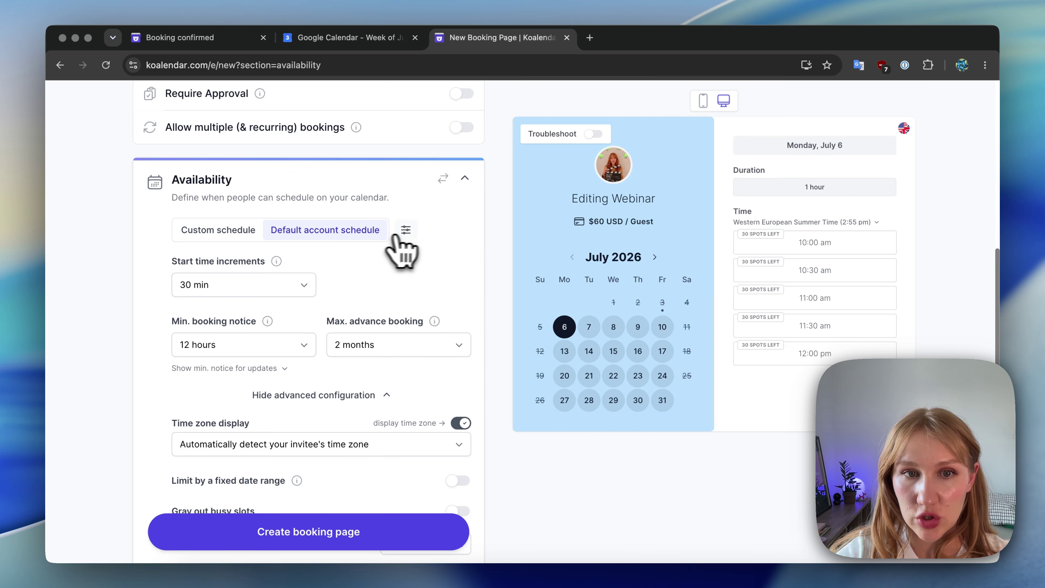
click(405, 230)
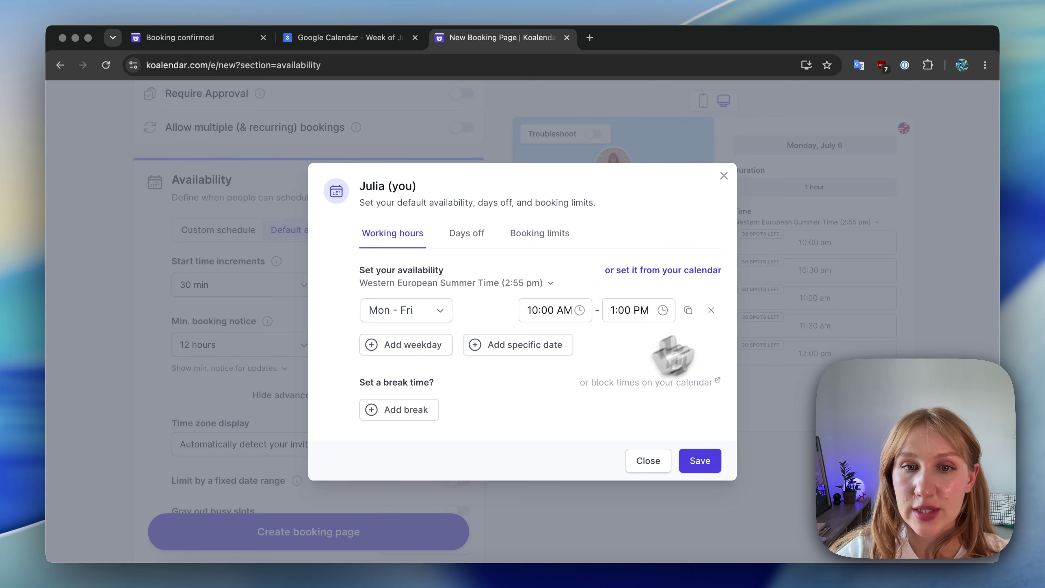
click(705, 467)
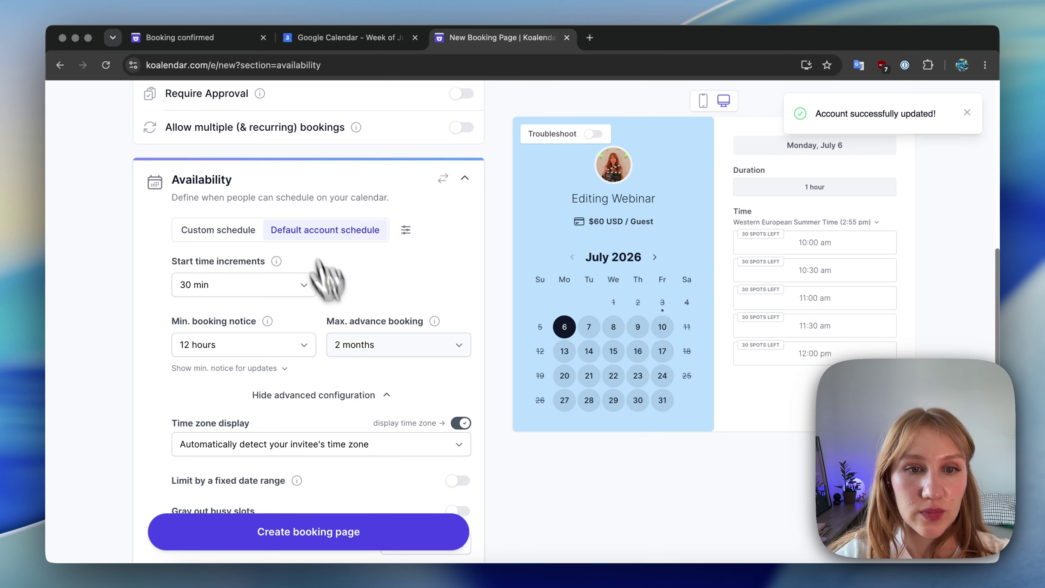
Review the advanced availability options, including time zone display and booking limits, and the questions in the booking form
scroll(357, 350, down, 2)
scroll(352, 341, down, 3)
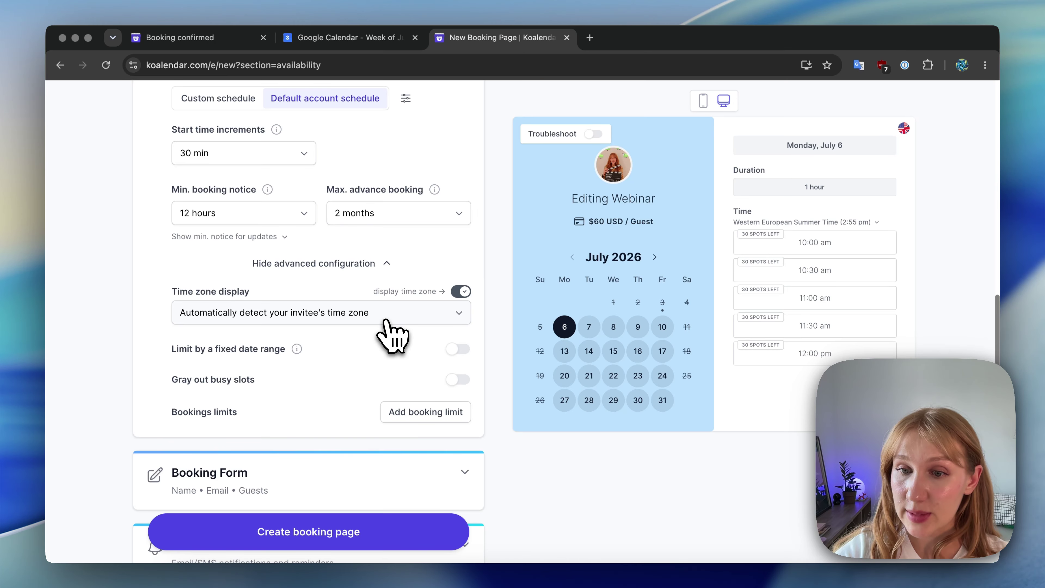
scroll(387, 330, down, 3)
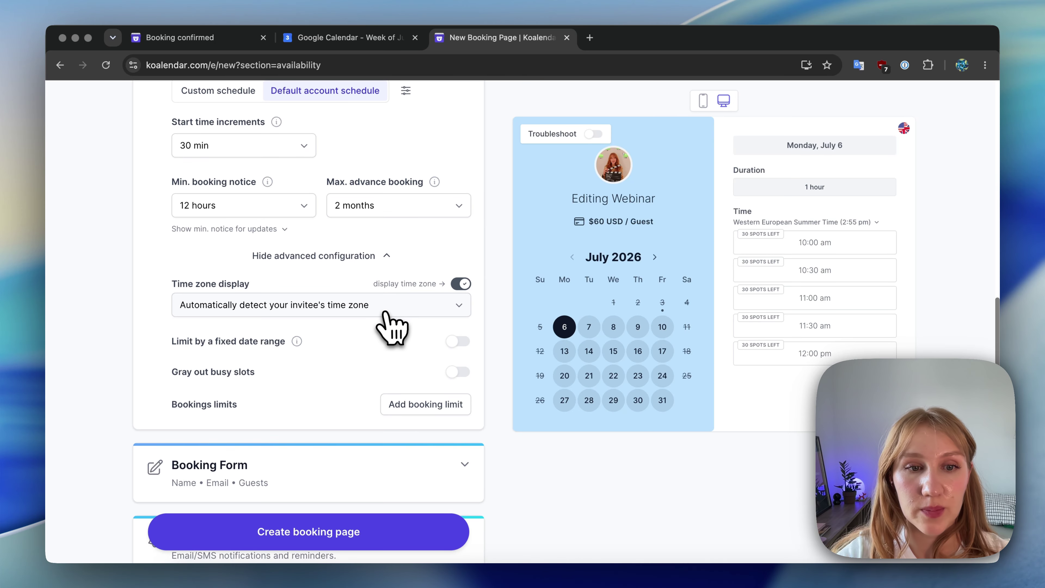
scroll(374, 333, down, 5)
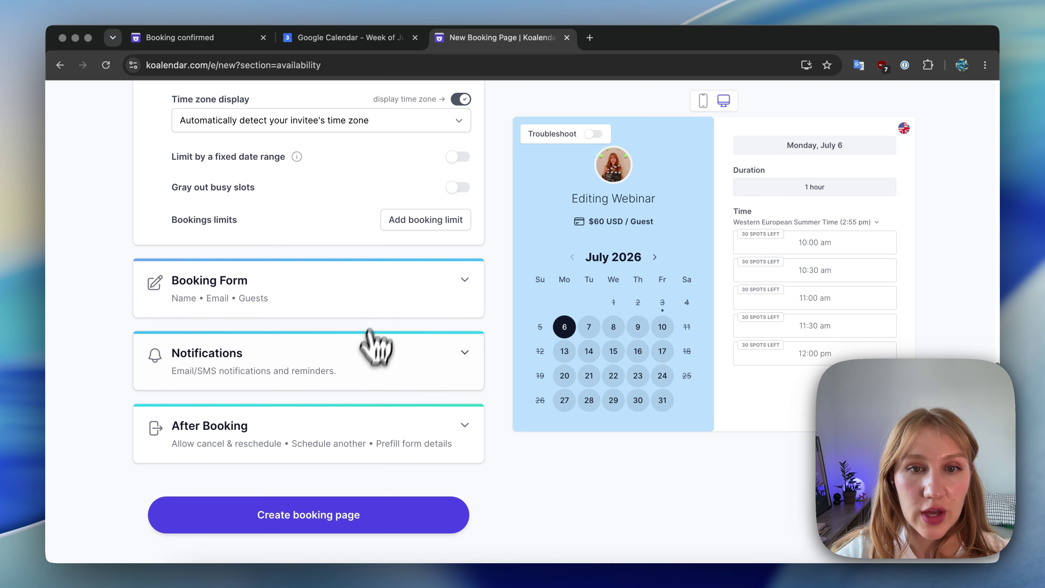
click(439, 293)
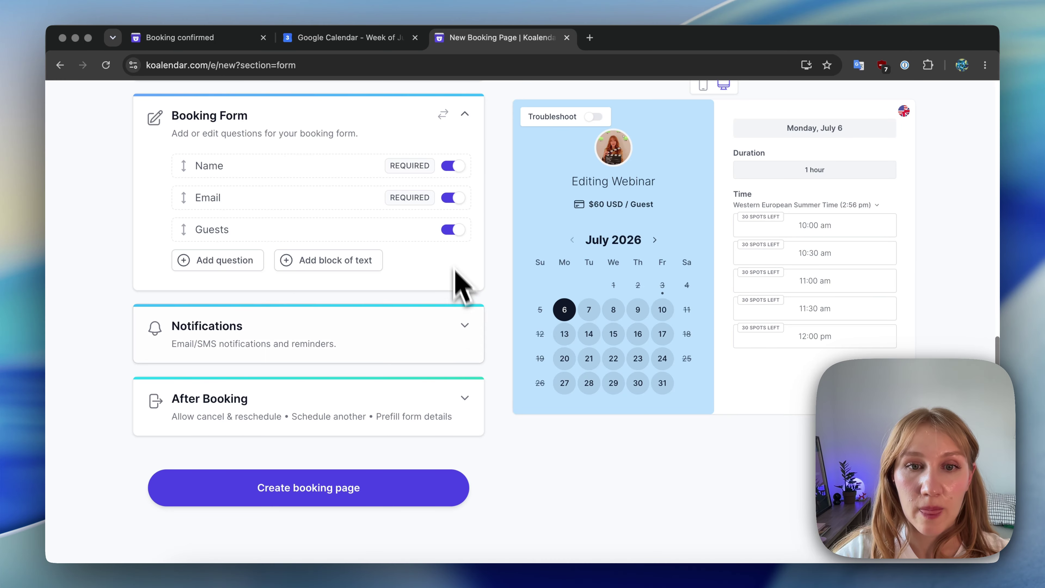
Turn on email reminders and SMS reminders in the booking page's notification settings
click(464, 324)
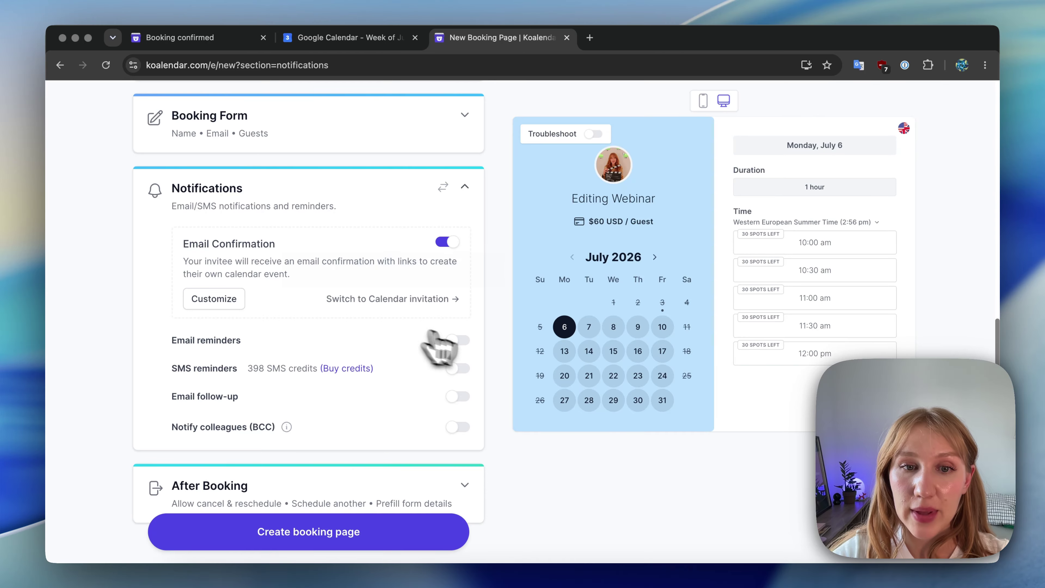
click(463, 340)
click(458, 389)
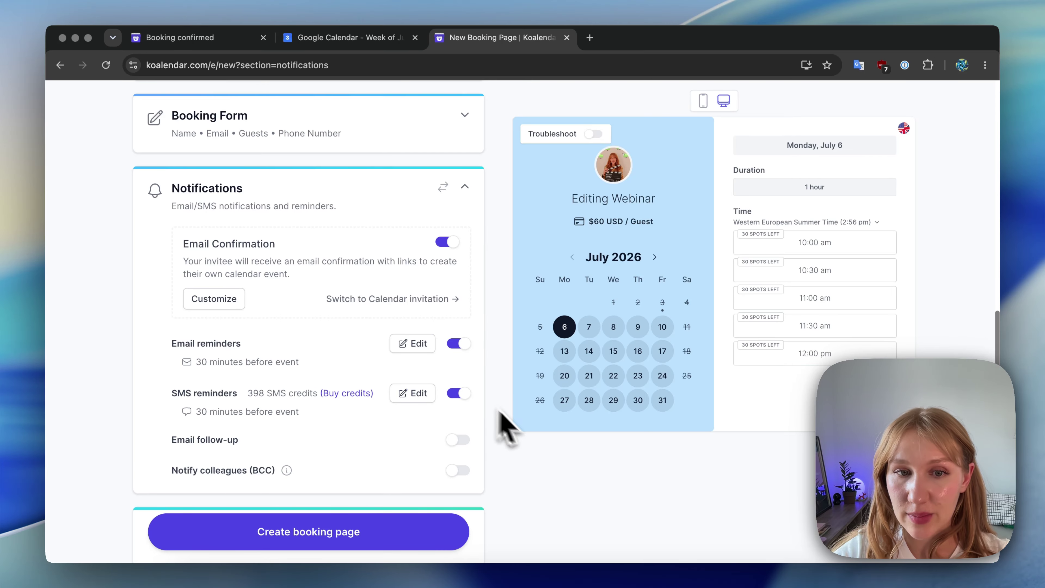
Add a second SMS reminder timed 1 day before the event and apply the reminder settings
click(413, 396)
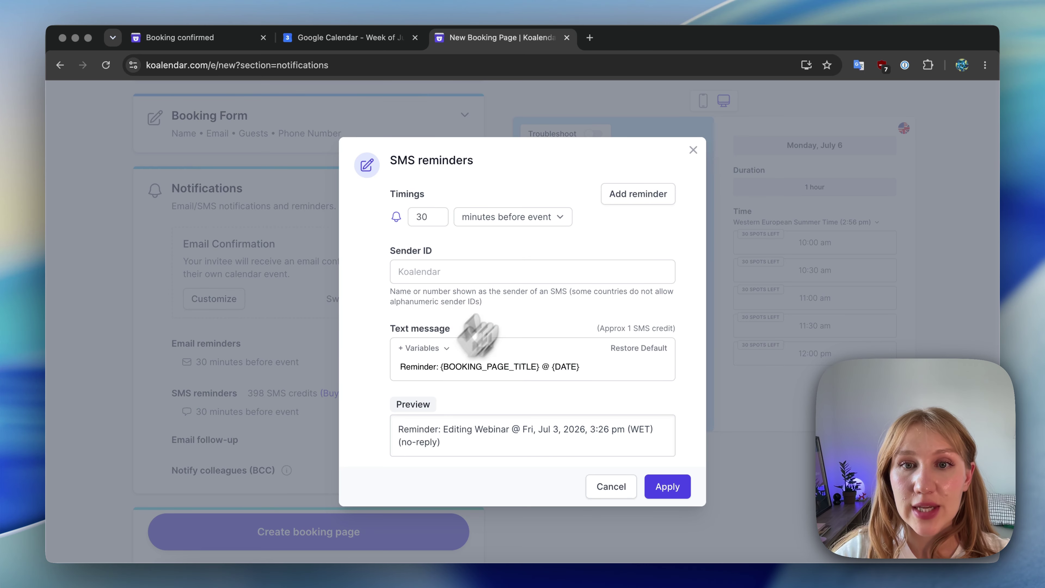
click(640, 196)
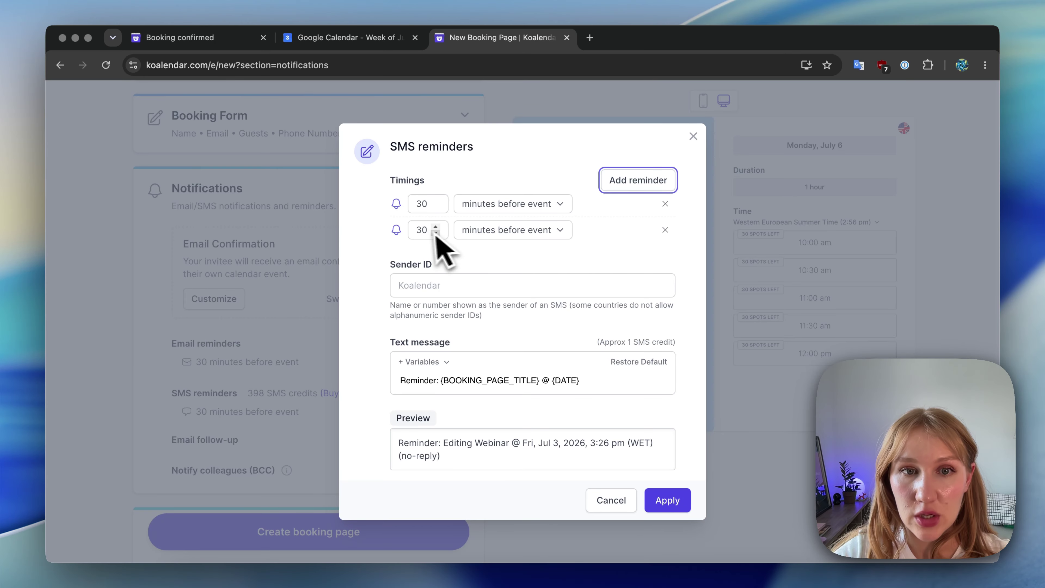
click(469, 230)
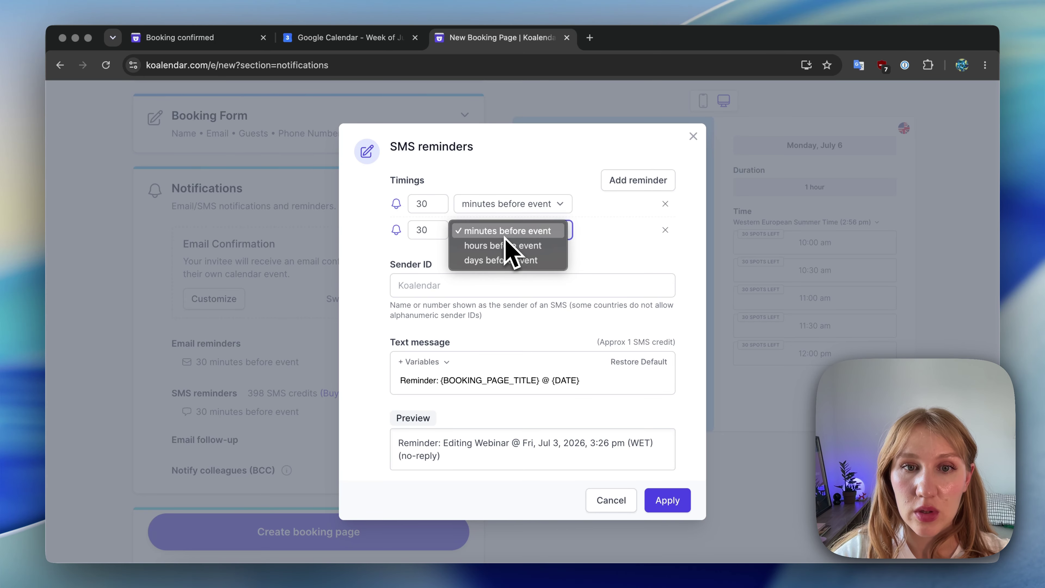
click(540, 265)
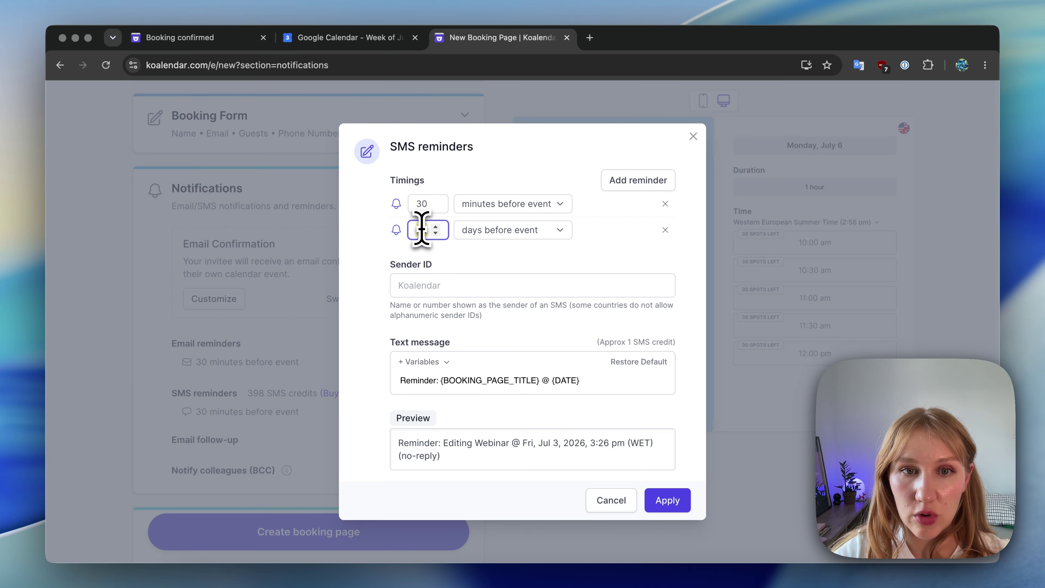
text(1)
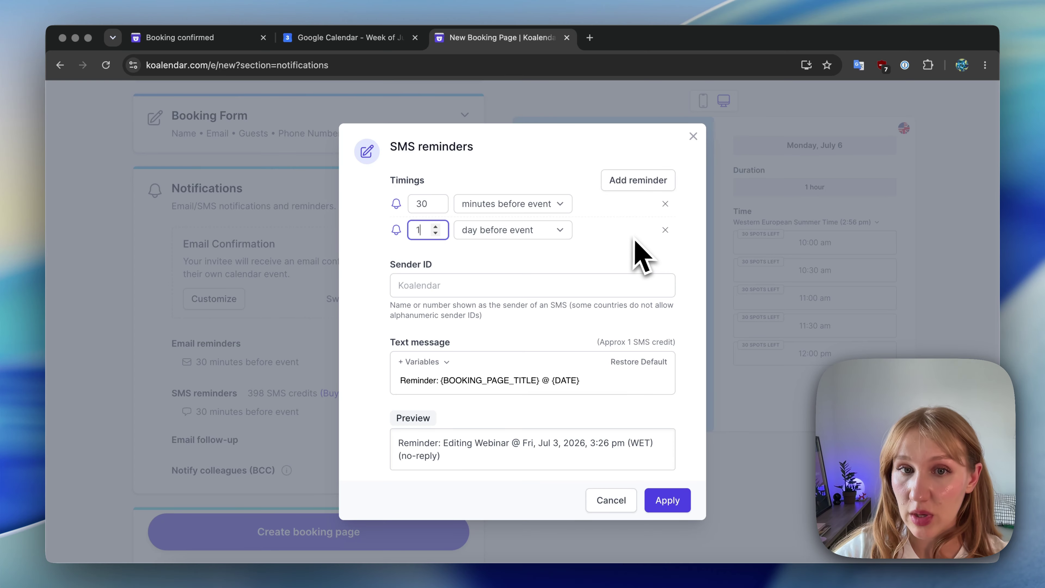
click(670, 500)
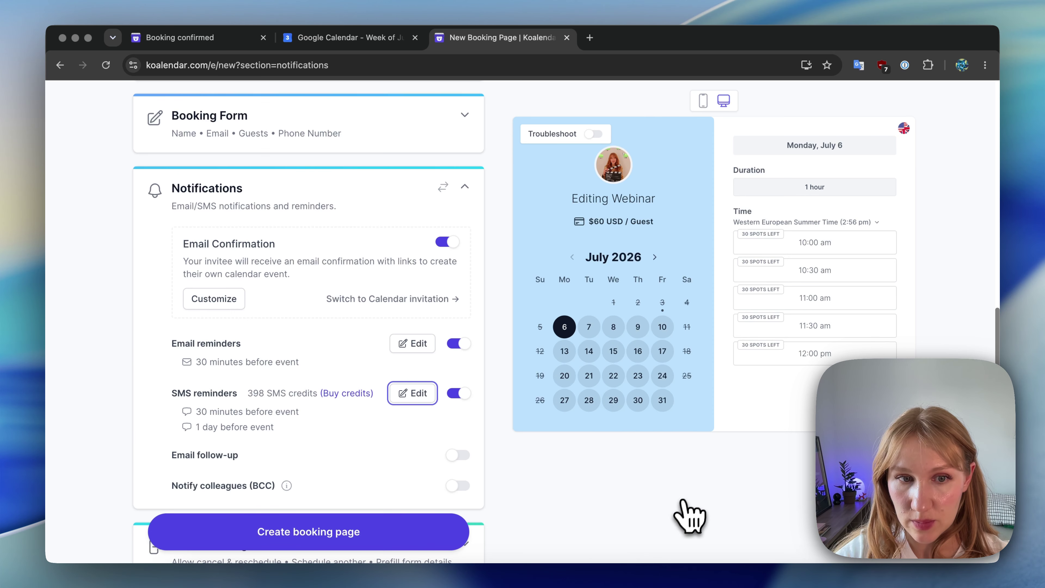
Turn on the email follow-up for 30 minutes after the event, and review and apply its thank-you message
scroll(292, 362, down, 3)
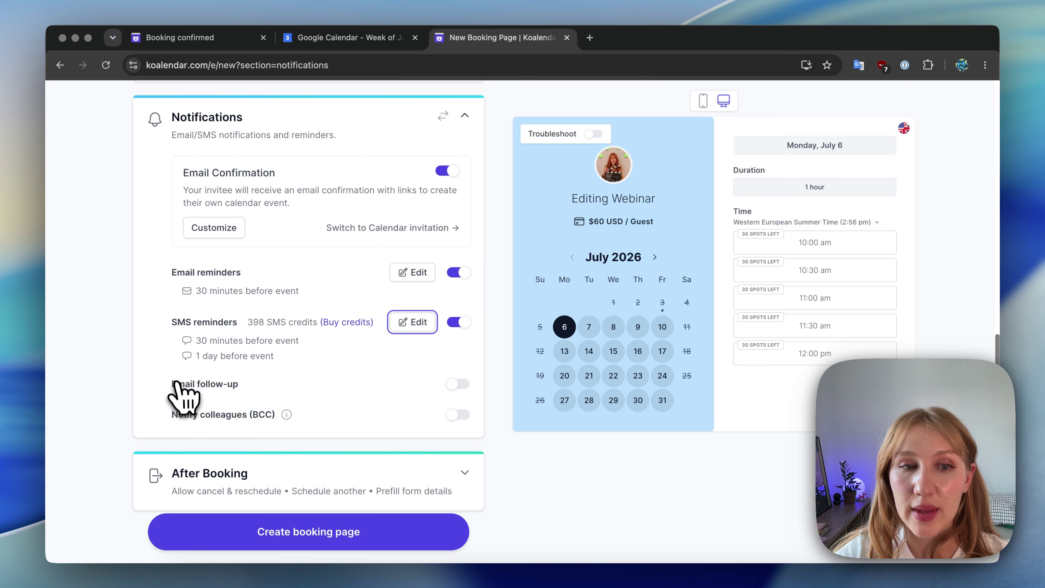
click(458, 383)
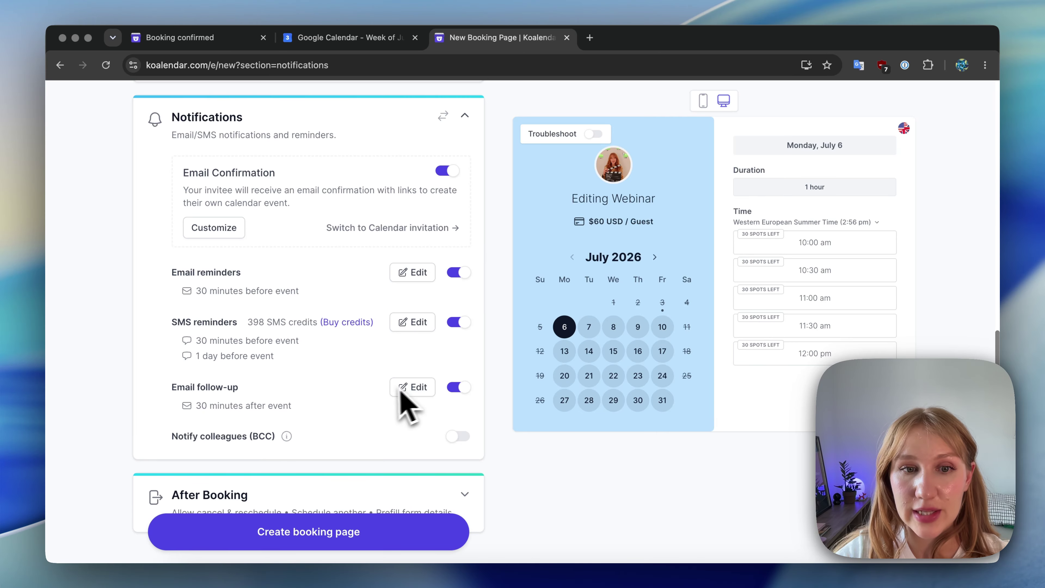
click(415, 391)
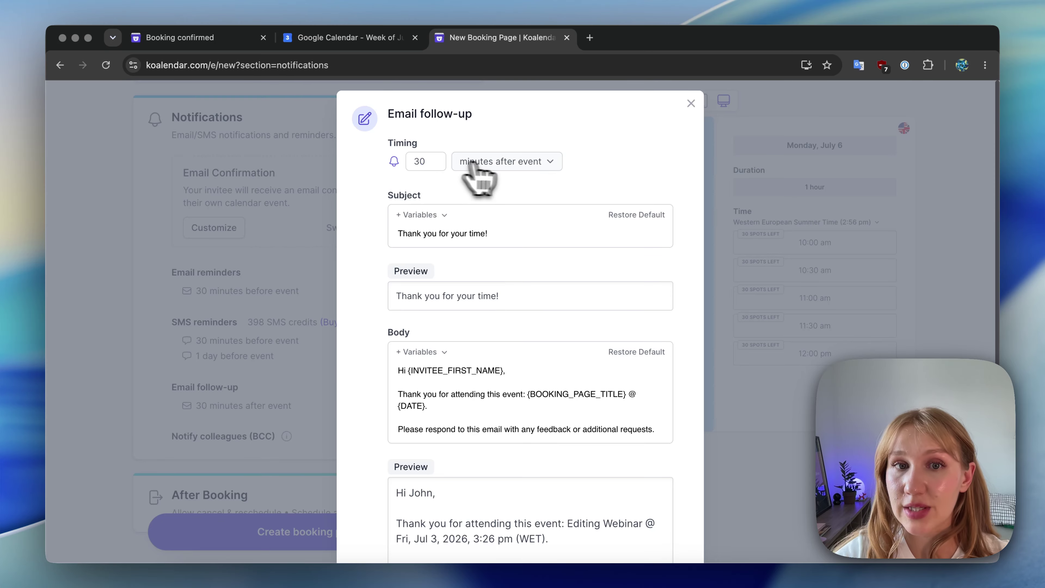
scroll(539, 289, down, 2)
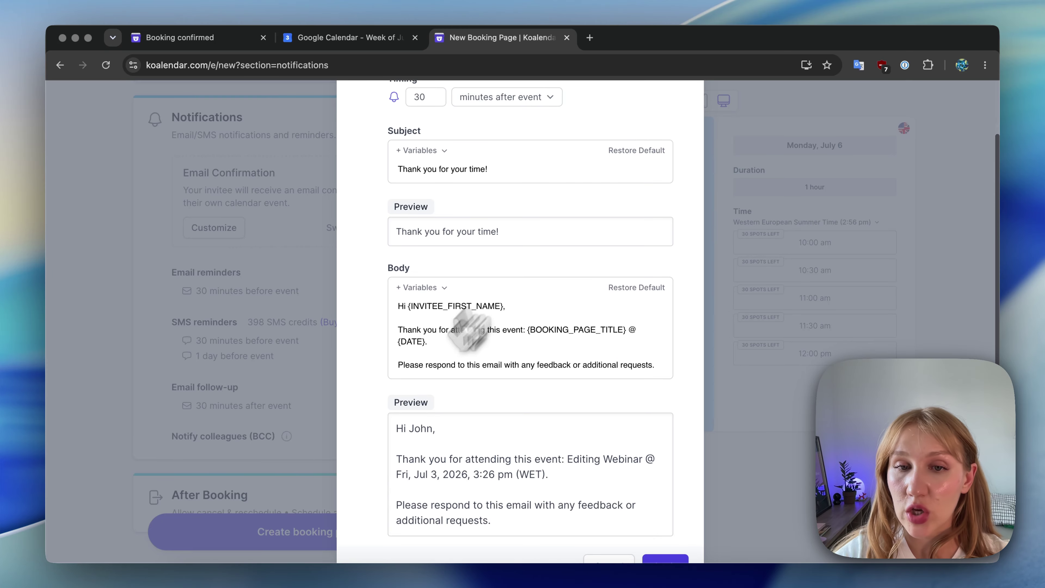
scroll(568, 382, down, 1)
click(667, 535)
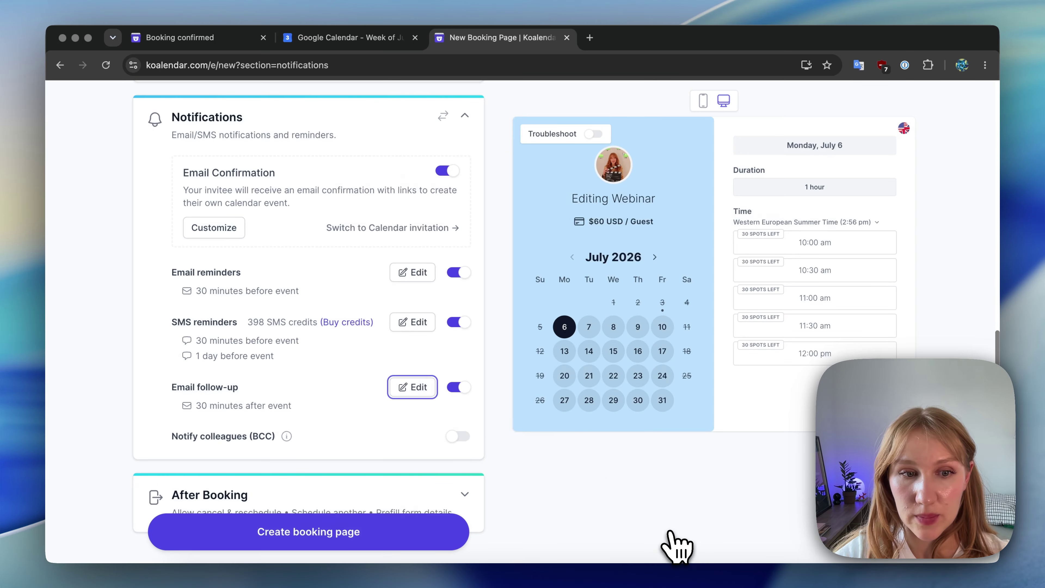
Create the Editing Webinar booking page after reviewing its After Booking settings, and view the published page
scroll(288, 305, down, 3)
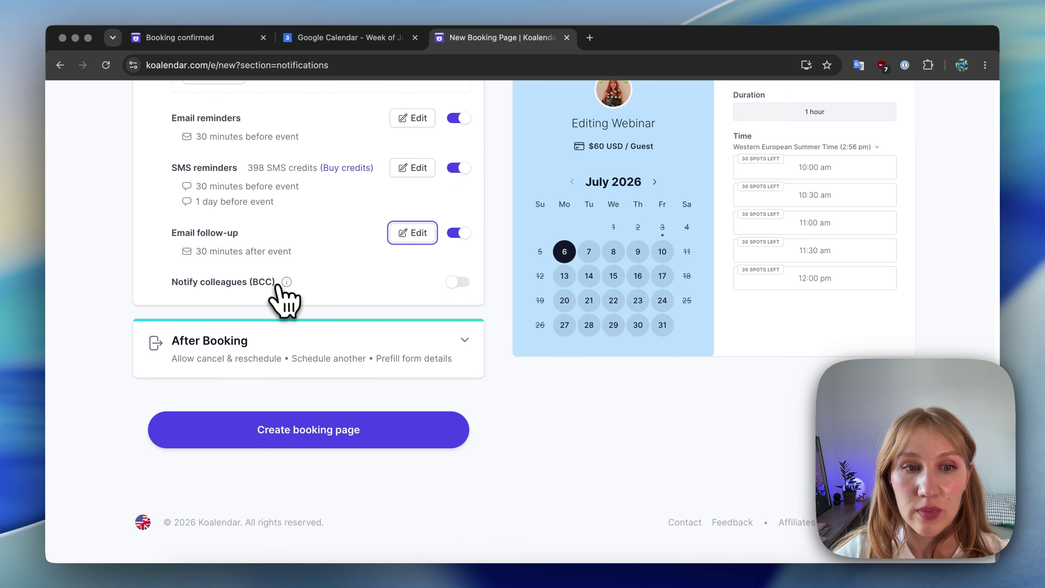
click(467, 343)
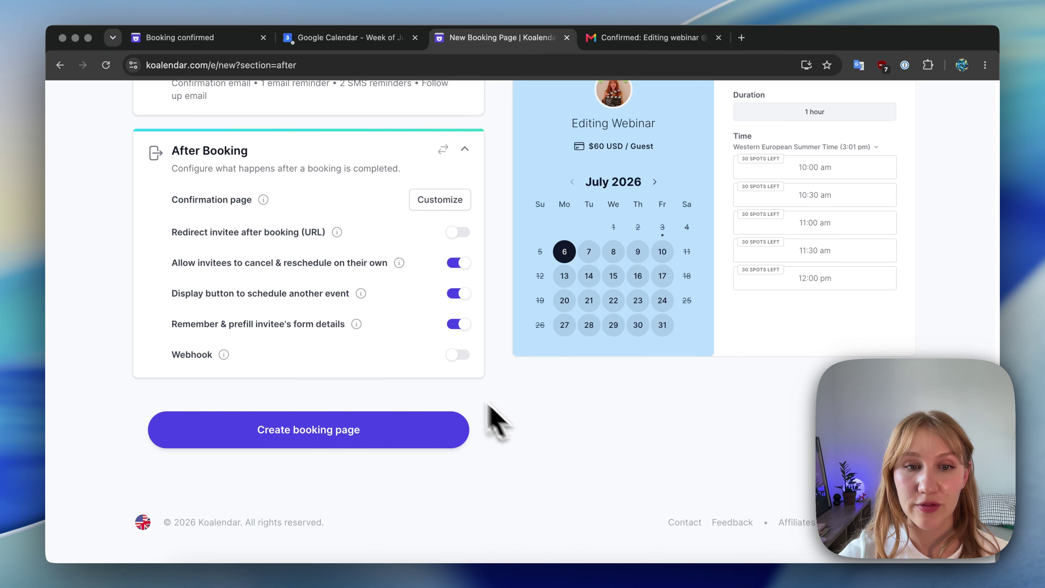
click(347, 434)
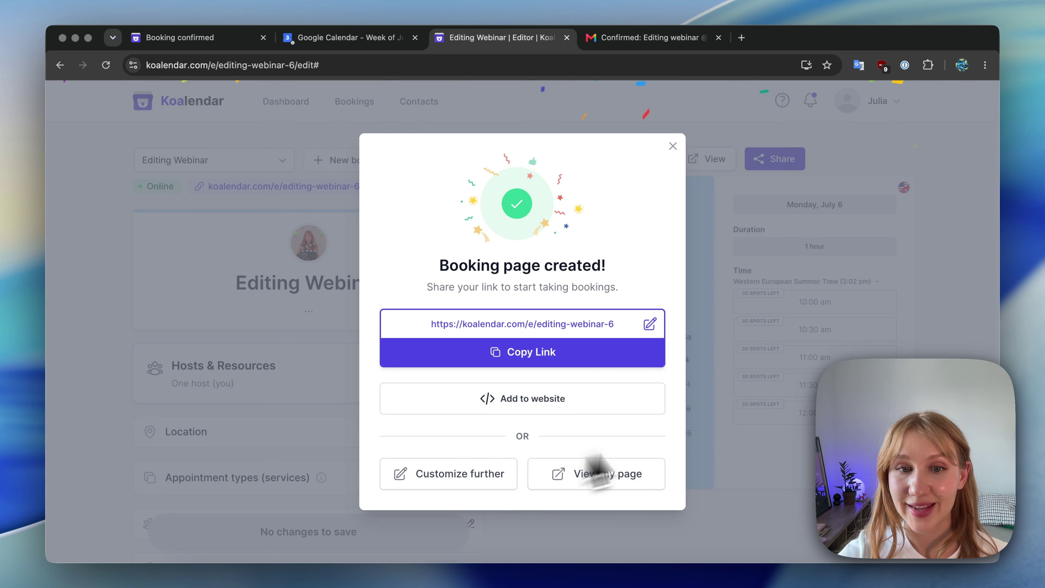
click(617, 472)
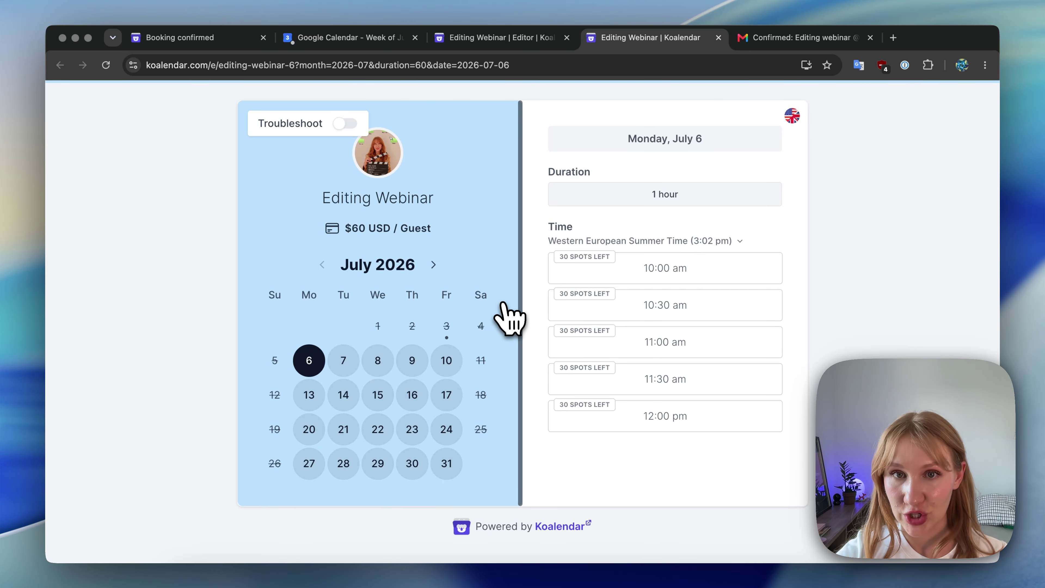
Switch to Gmail to examine the Editing webinar confirmation email and its cancel and reschedule options, and return to the published booking page
click(792, 40)
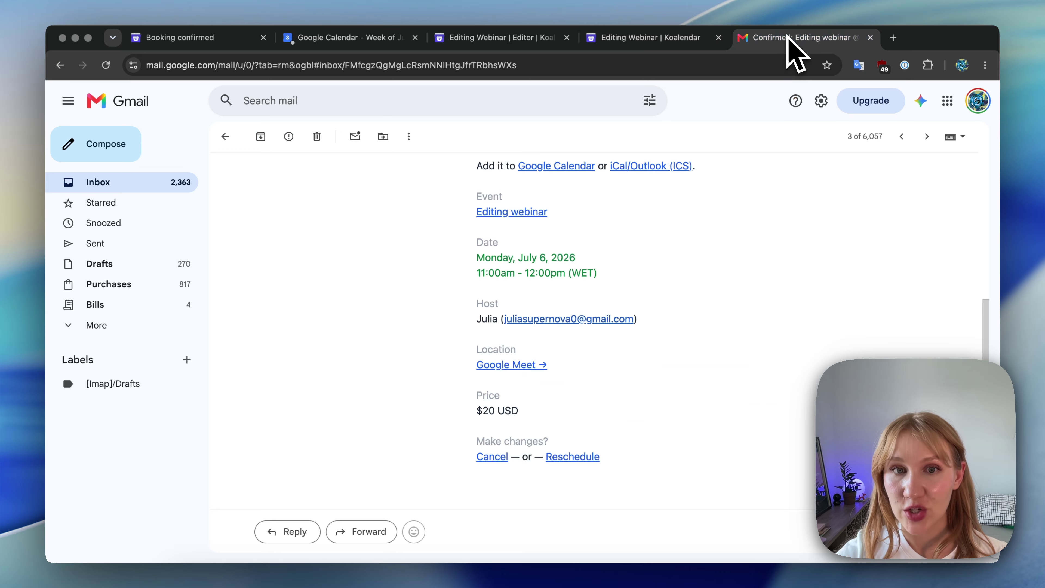
scroll(851, 308, up, 5)
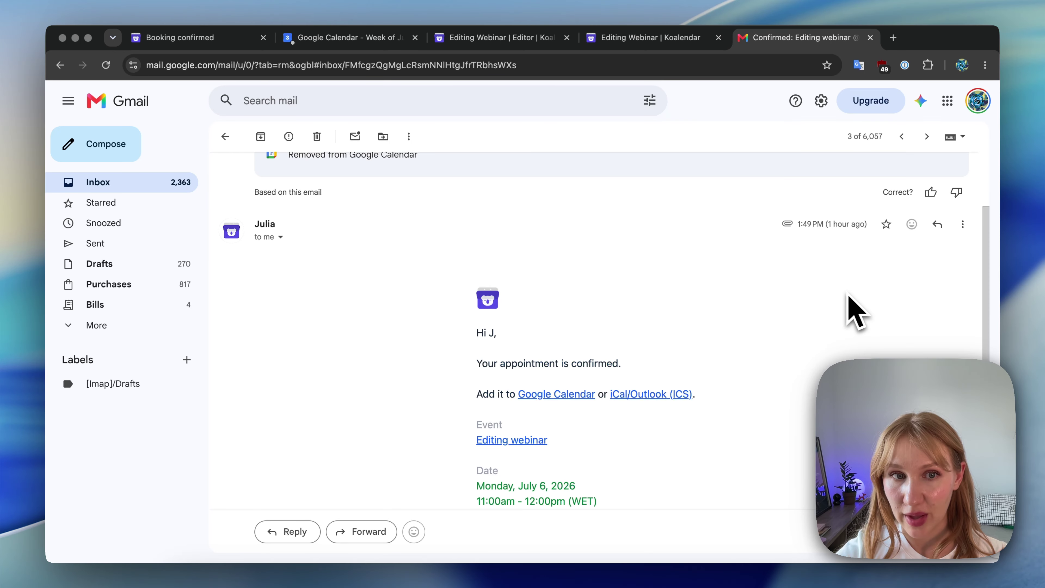
scroll(845, 307, down, 4)
scroll(848, 313, down, 3)
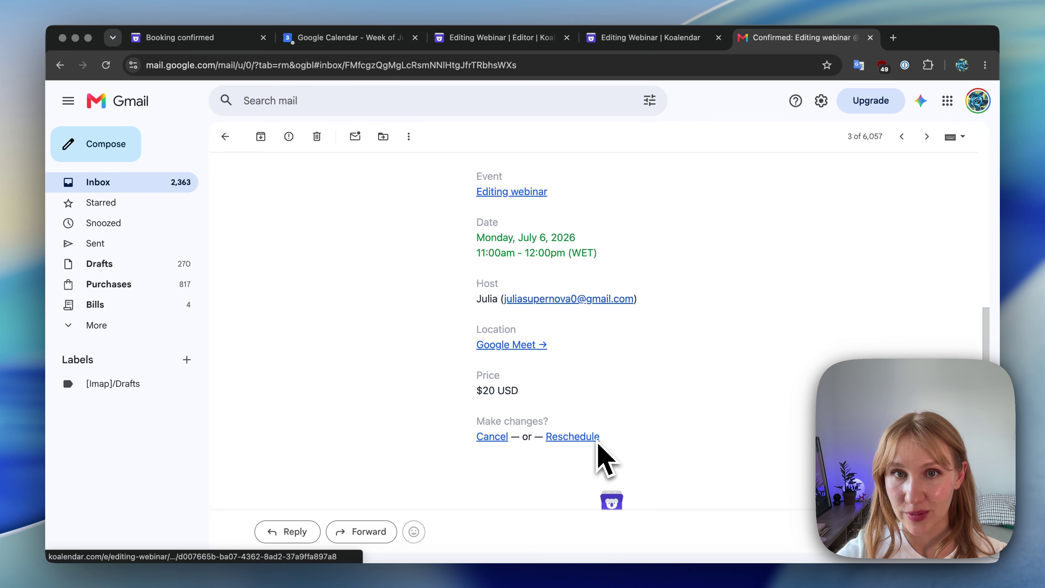
click(630, 39)
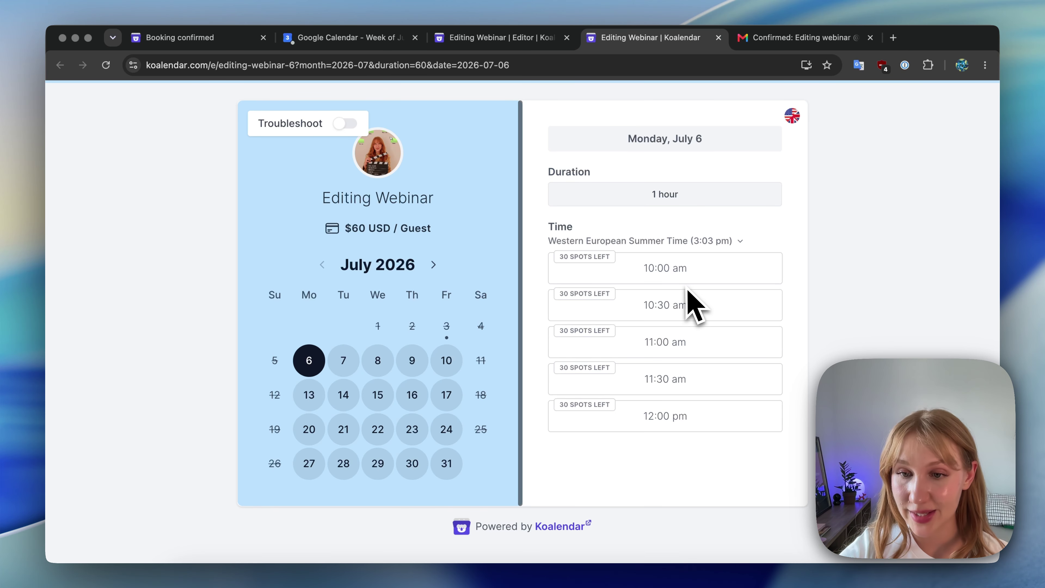